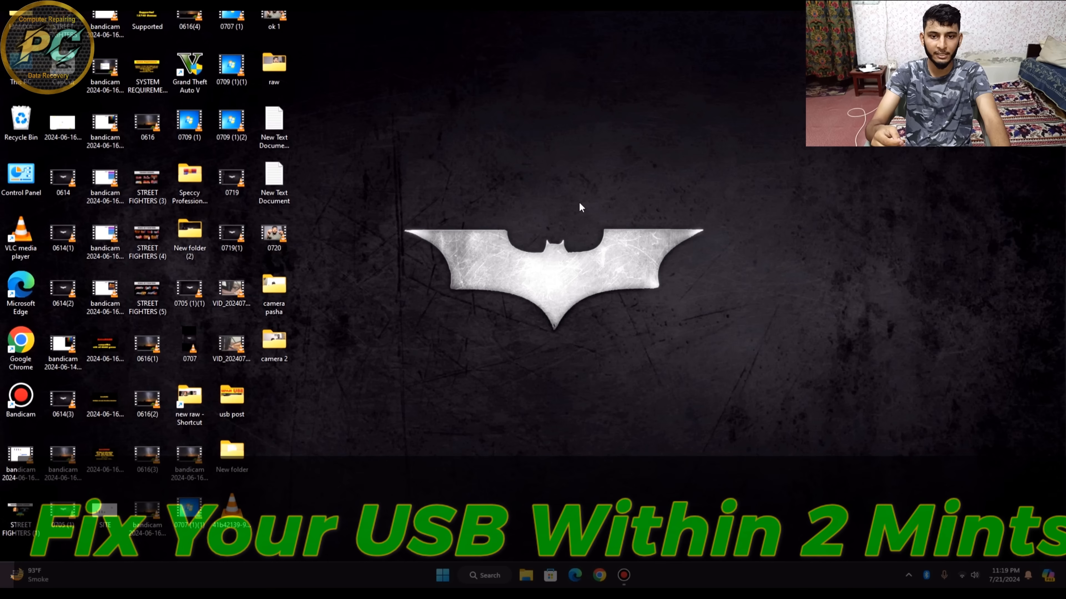
# Open Google Chrome, search for chip genius, and open Softpedia's Download ChipGenius result.
pyautogui.doubleClick(15, 355)
pyautogui.click(271, 26)
pyautogui.write('ch')
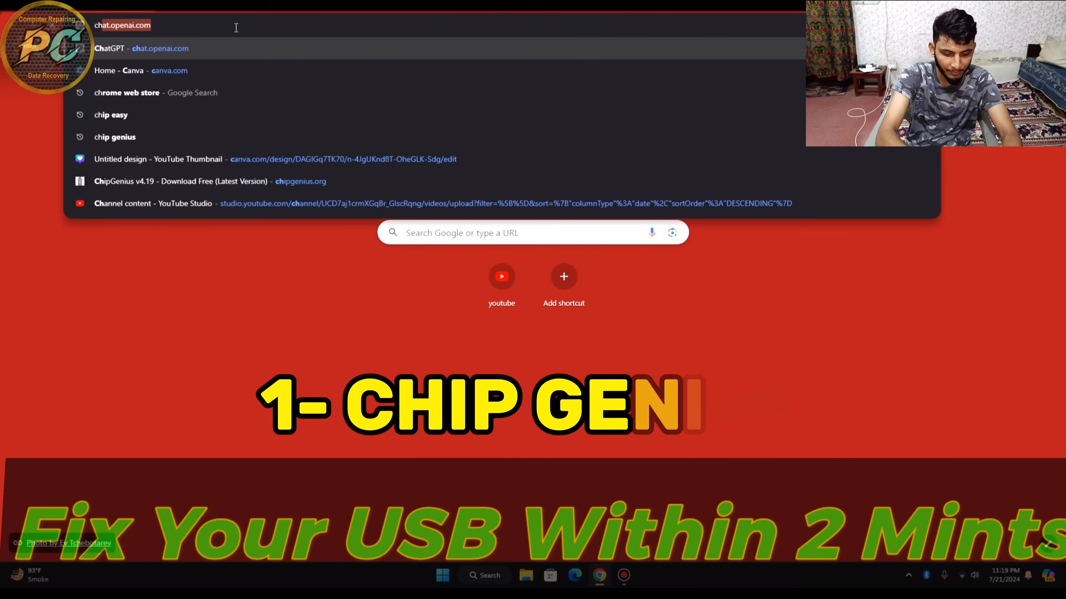
pyautogui.write('ip genius')
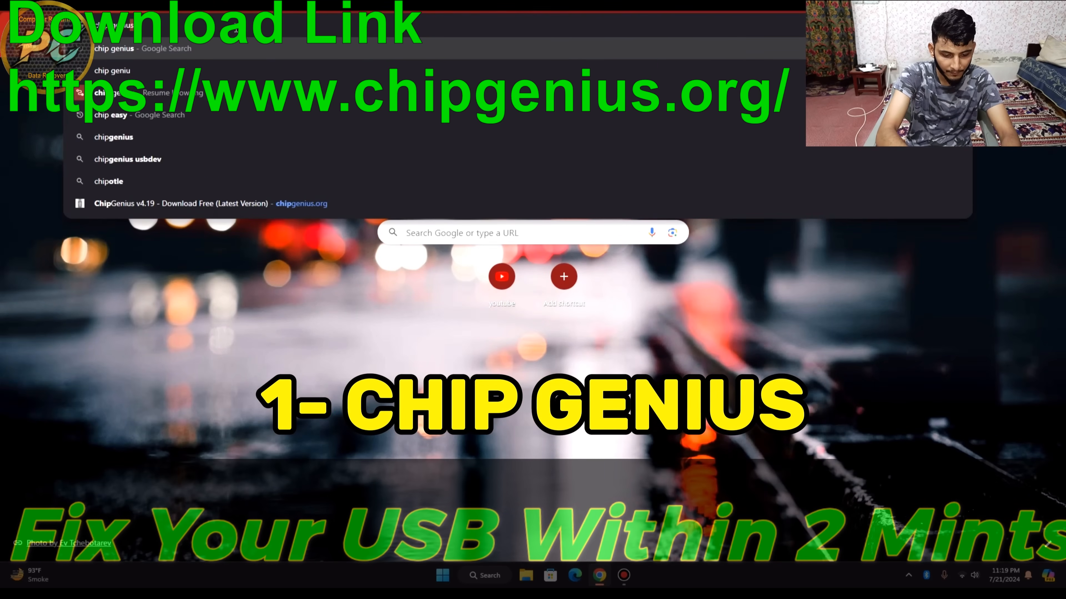
pyautogui.press('Return')
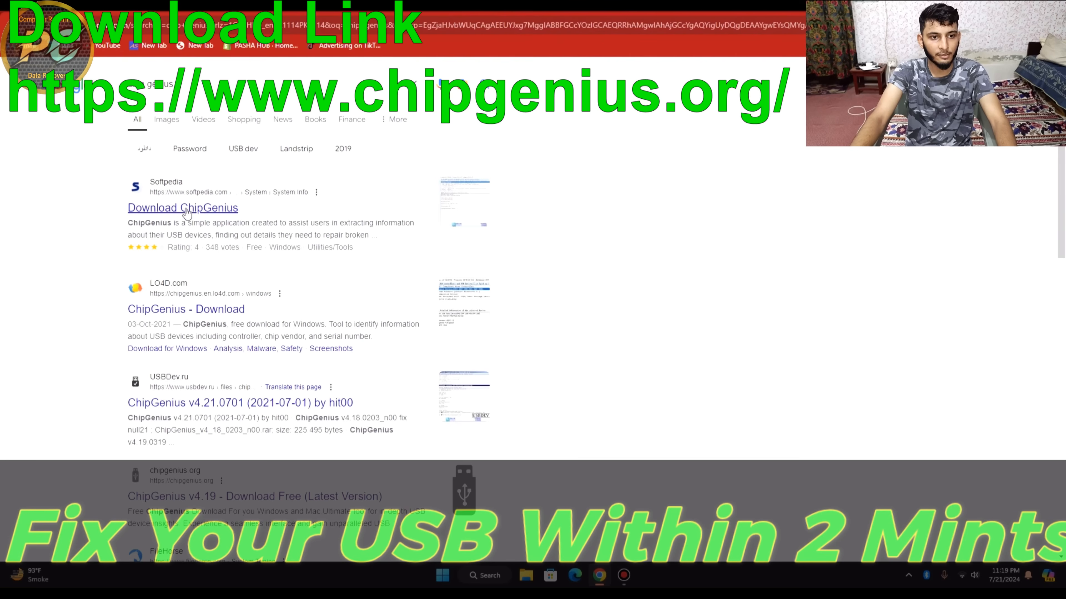
pyautogui.click(197, 209)
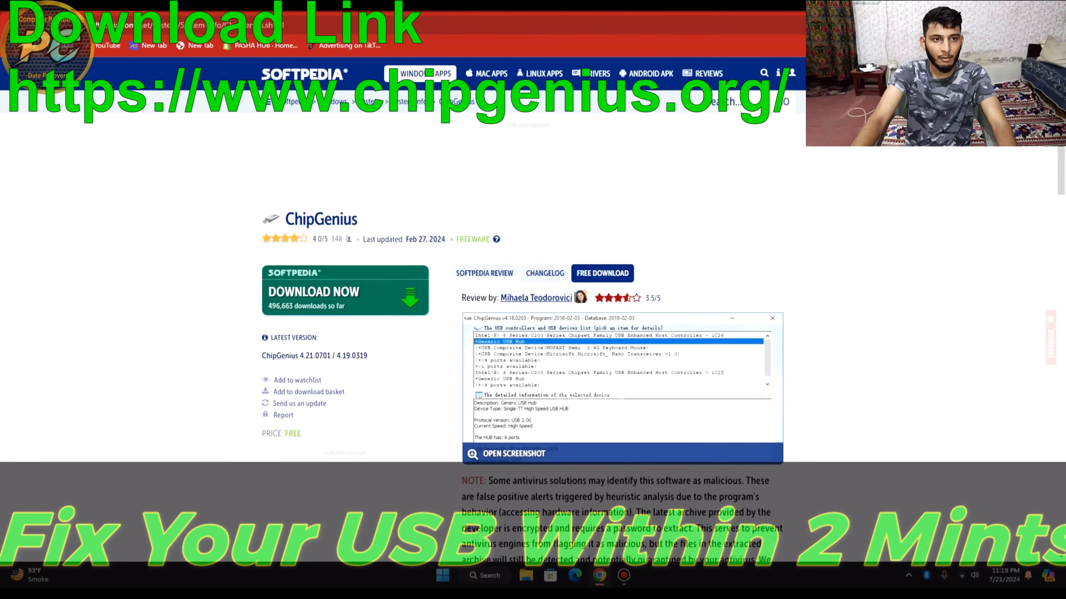
# Search the web for easy chip in a new browser tab and look through the results.
pyautogui.click(150, 5)
pyautogui.click(148, 30)
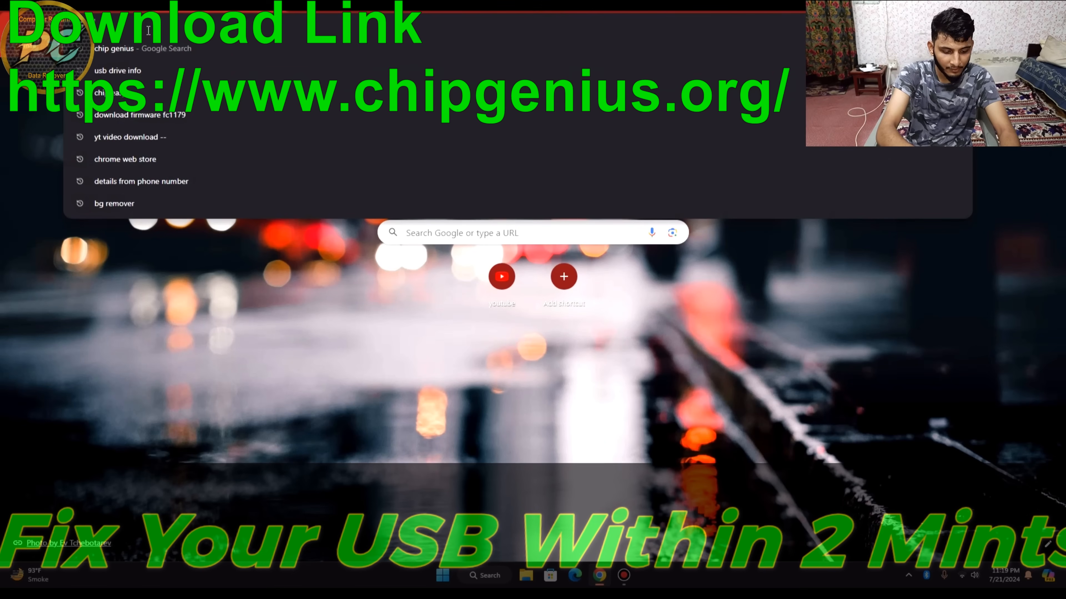
pyautogui.write('easy chip')
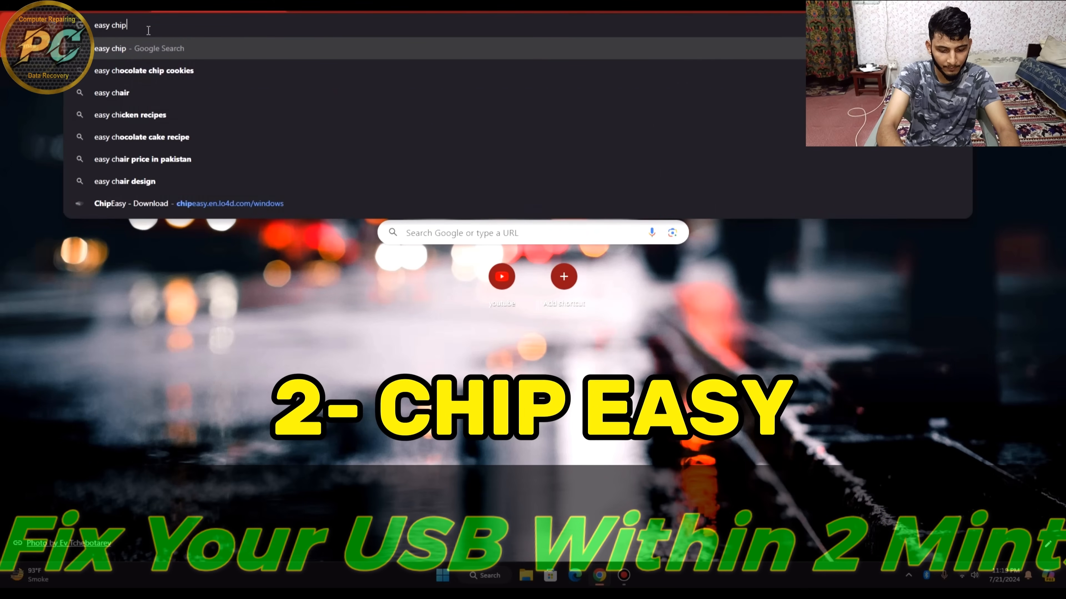
pyautogui.press('Return')
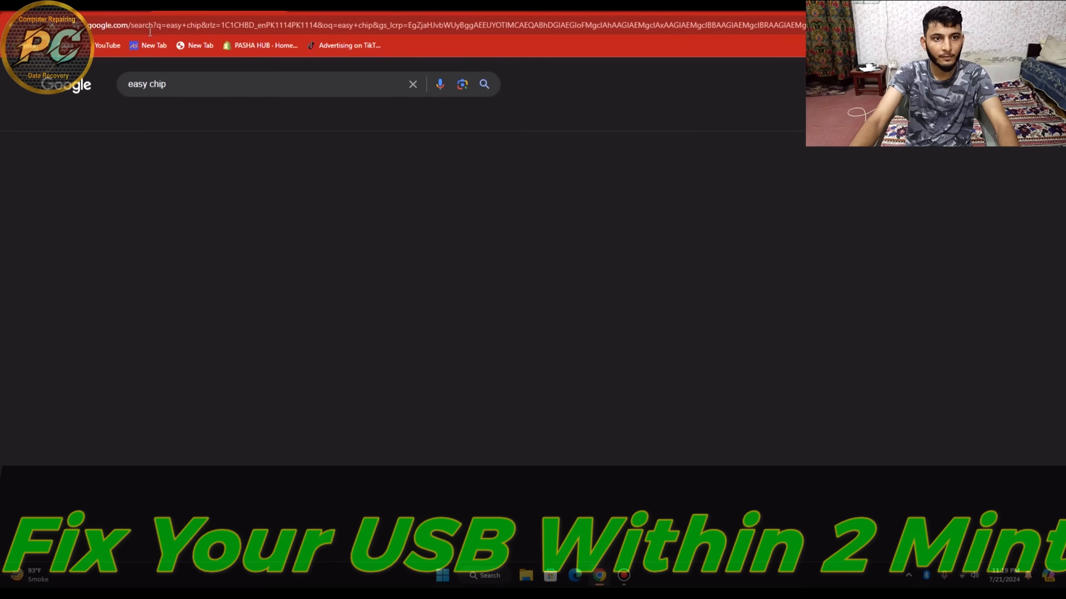
pyautogui.scroll(-4, 207, 362)
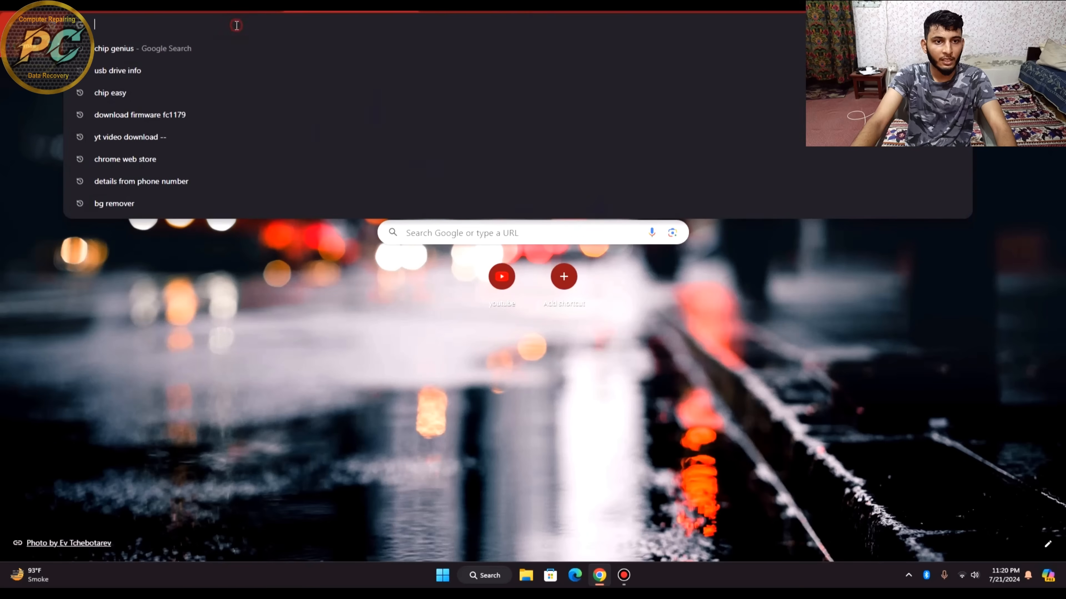
# Search the web for usb drive info from a new browser tab.
pyautogui.write('usb')
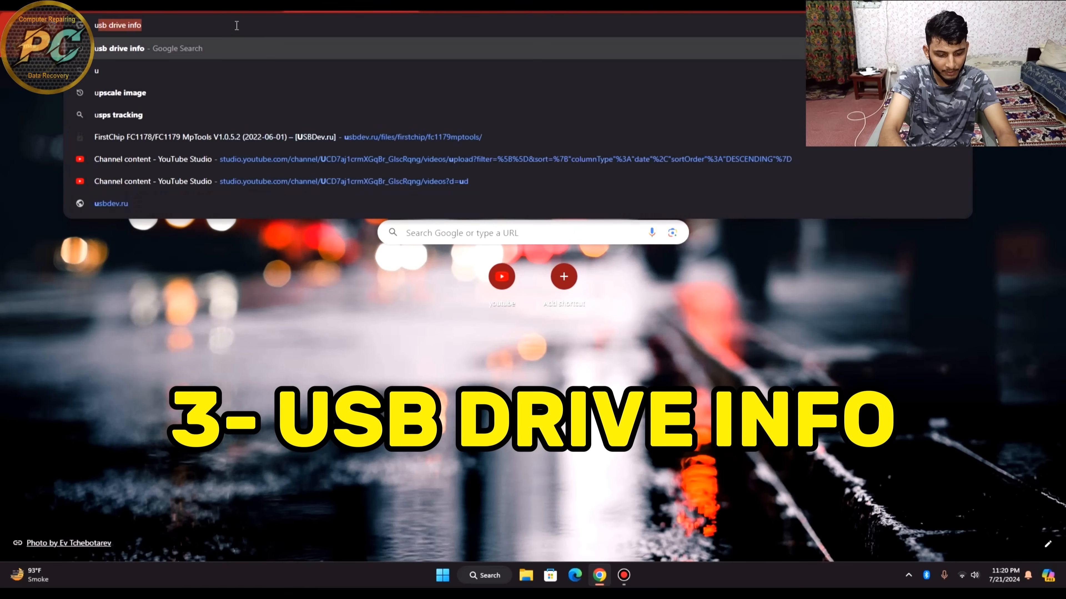
pyautogui.write(' drive inf')
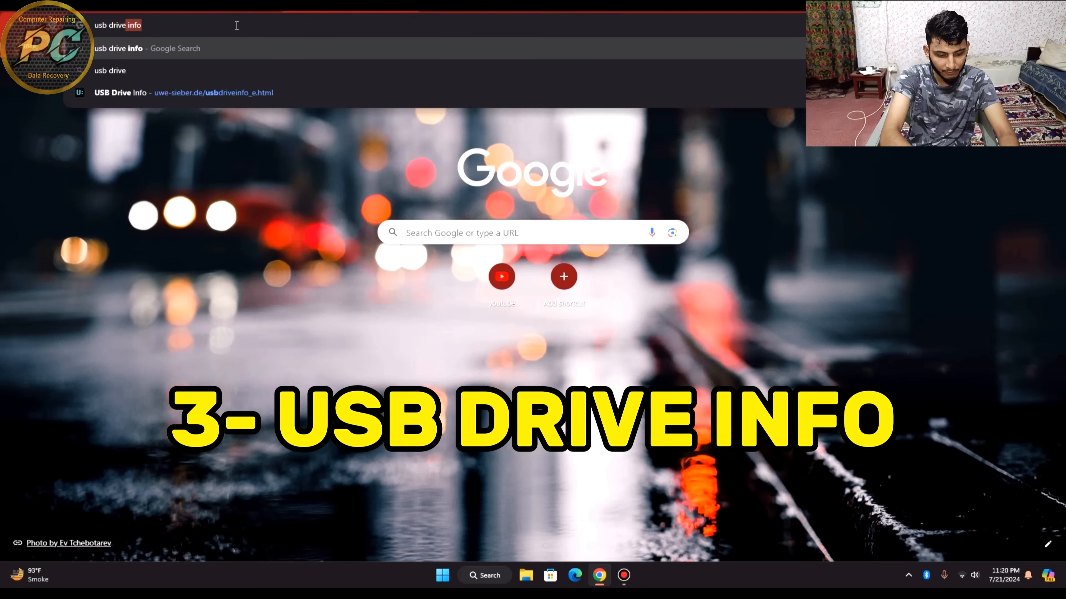
pyautogui.write('o')
pyautogui.press('Return')
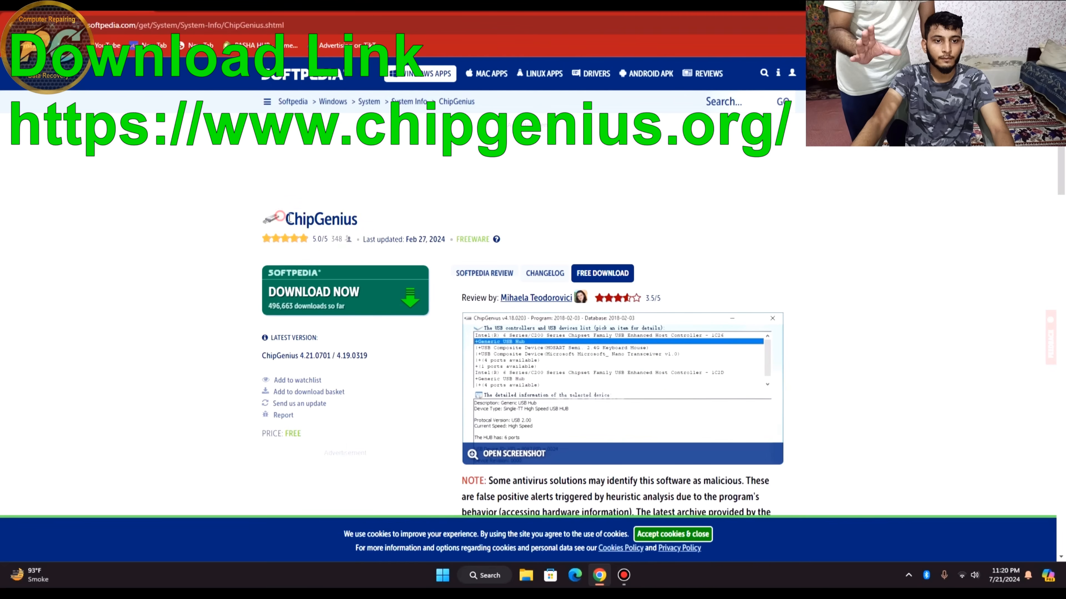
# Review the ChipGenius page on Softpedia and the ChipEasy page on LO4D, highlighting each tool's name.
pyautogui.moveTo(262, 217); pyautogui.dragTo(363, 232)
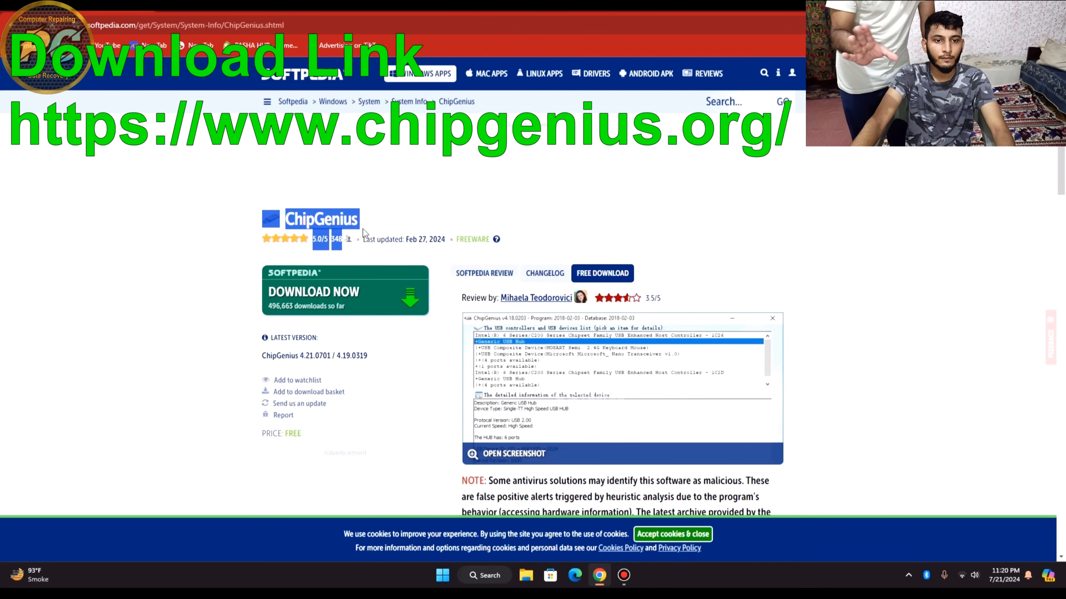
pyautogui.click(369, 212)
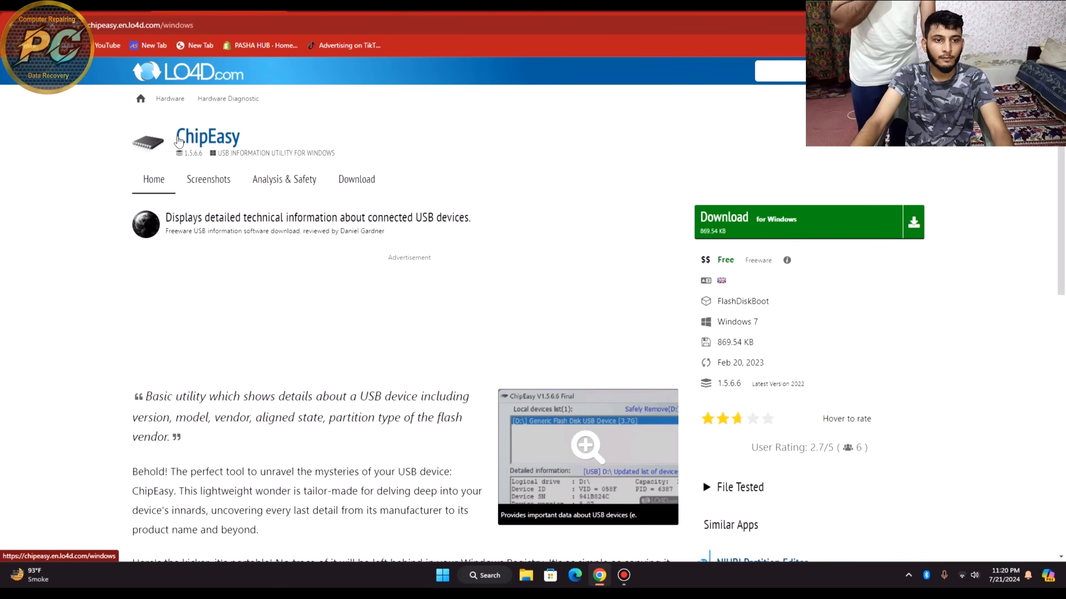
pyautogui.moveTo(177, 137); pyautogui.dragTo(245, 140)
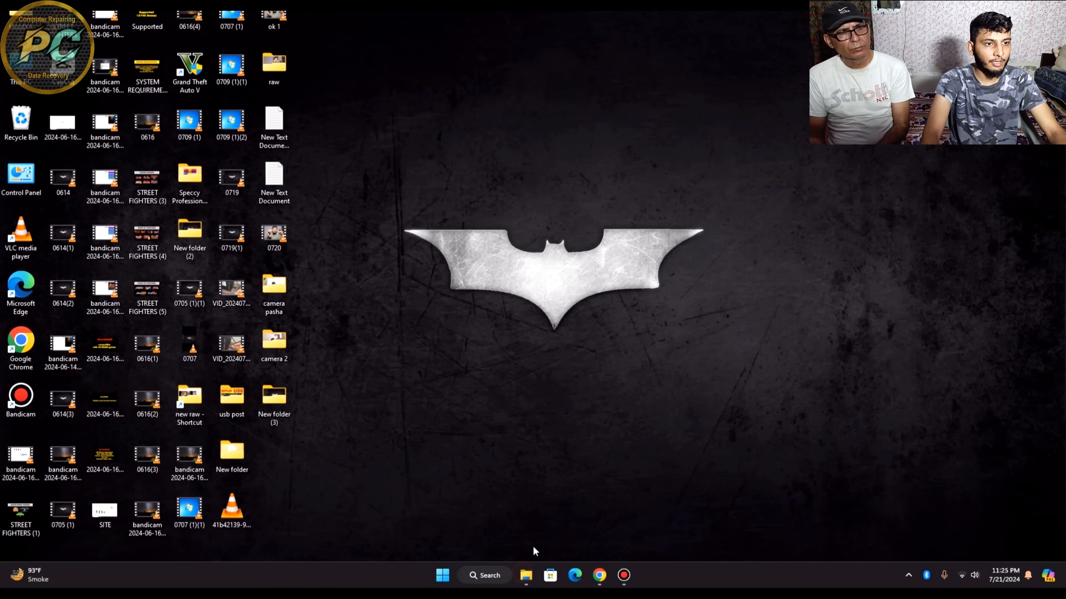
# Switch to the ChipGenius_v4_21_0701 folder in File Explorer and launch the ChipGenius application.
pyautogui.moveTo(527, 575)
pyautogui.click(722, 521)
pyautogui.doubleClick(114, 106)
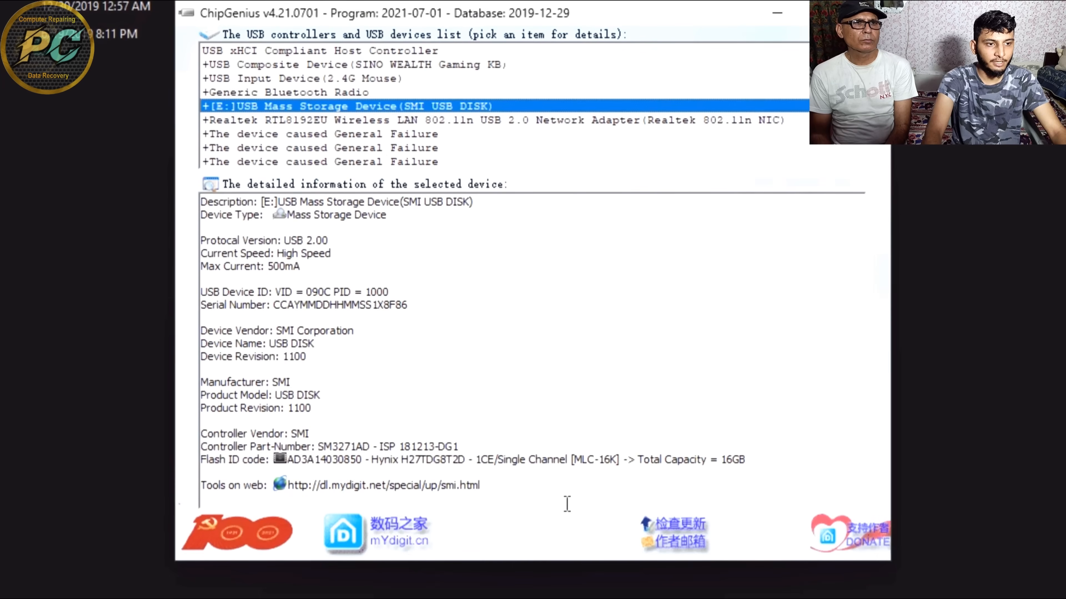
# Examine the USB mass storage device's details in ChipGenius, highlighting its controller vendor and controller part number.
pyautogui.moveTo(551, 414); pyautogui.dragTo(352, 242)
pyautogui.moveTo(210, 194); pyautogui.dragTo(201, 200)
pyautogui.click(378, 351)
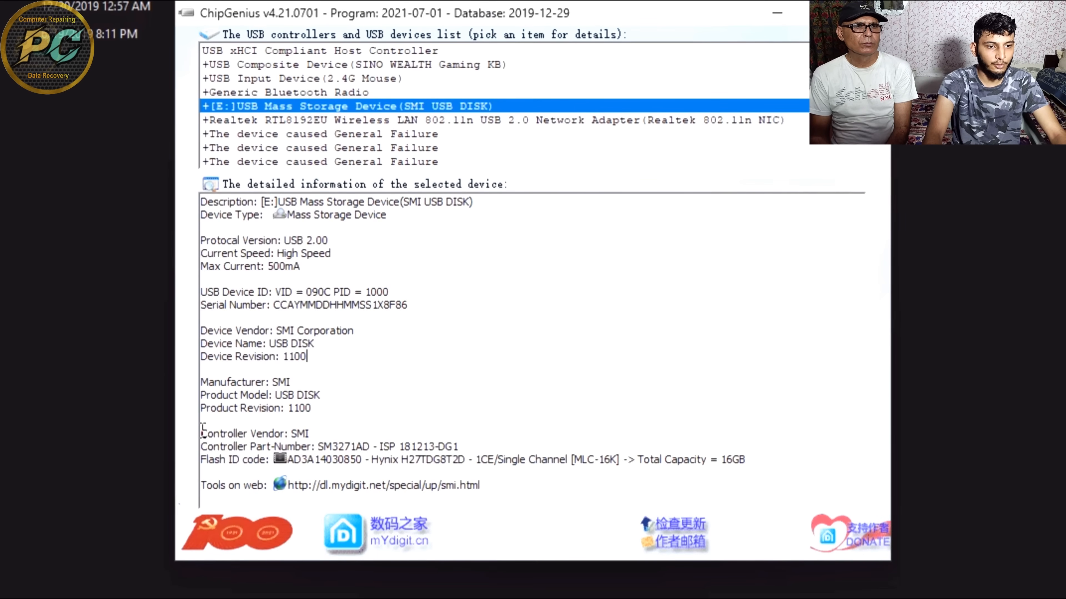
pyautogui.moveTo(202, 430); pyautogui.dragTo(458, 448)
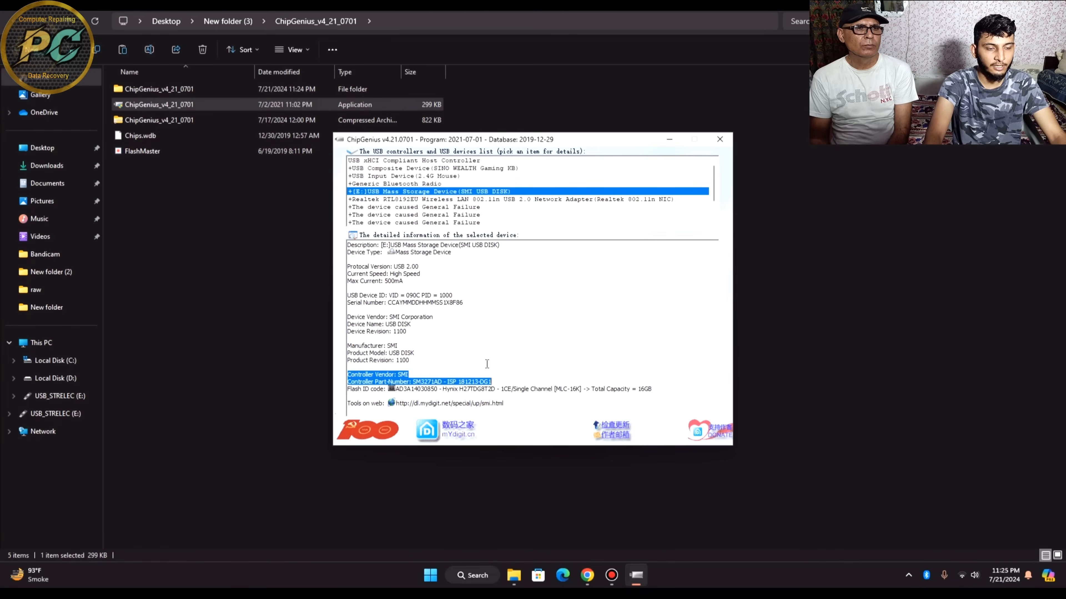
pyautogui.click(401, 381)
pyautogui.moveTo(347, 375); pyautogui.dragTo(493, 384)
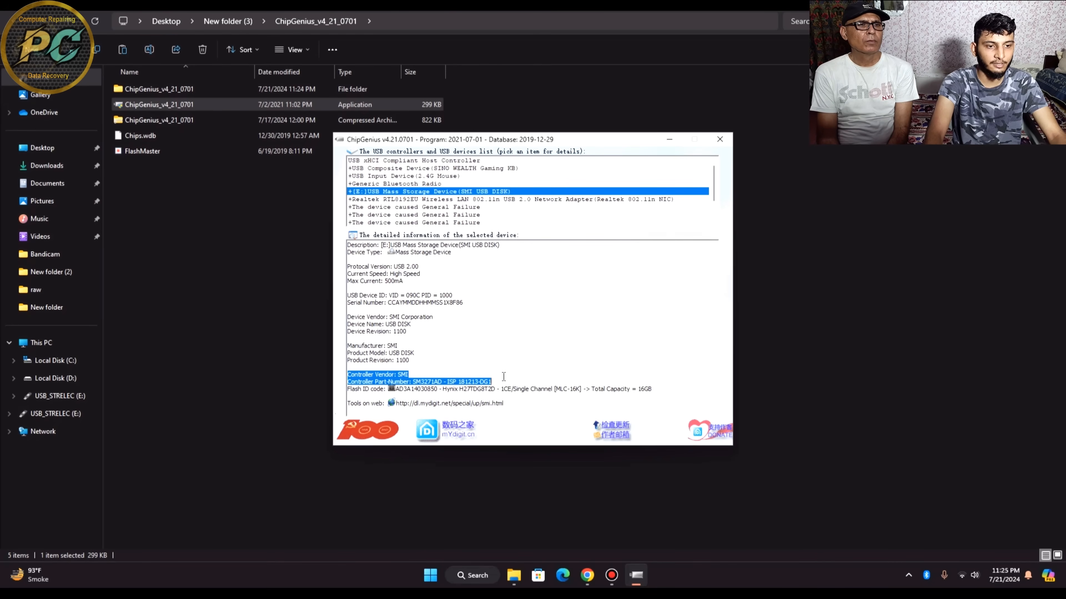
pyautogui.click(486, 364)
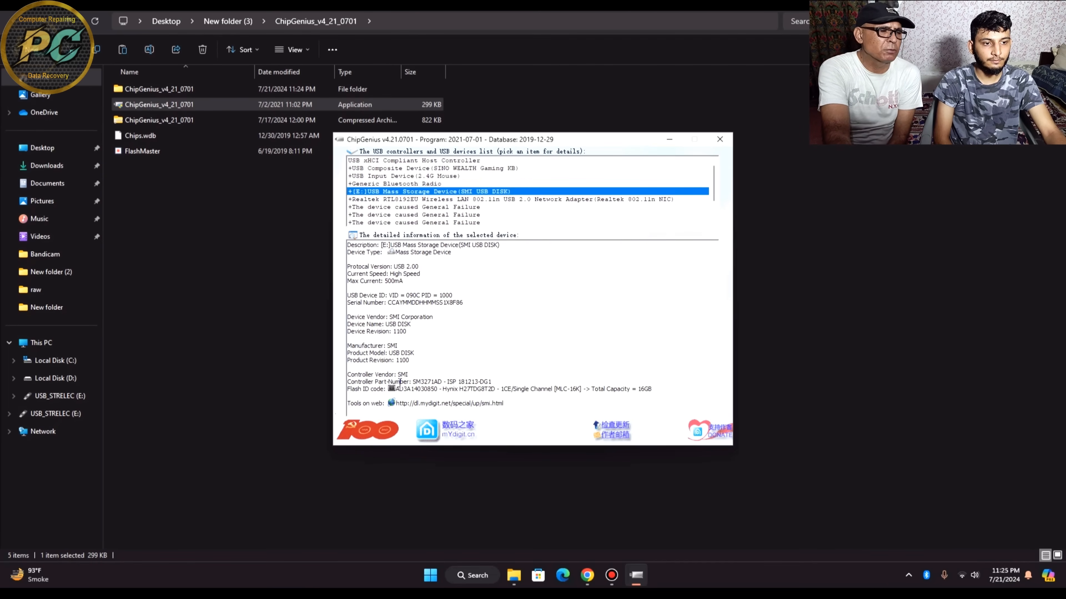
pyautogui.moveTo(347, 374); pyautogui.dragTo(493, 383)
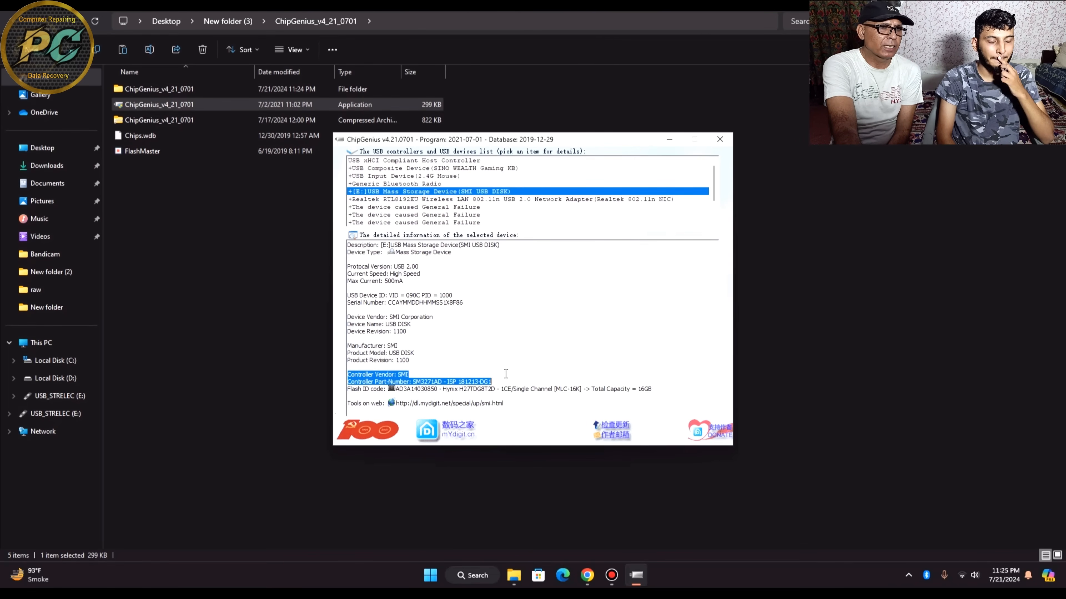
pyautogui.click(486, 363)
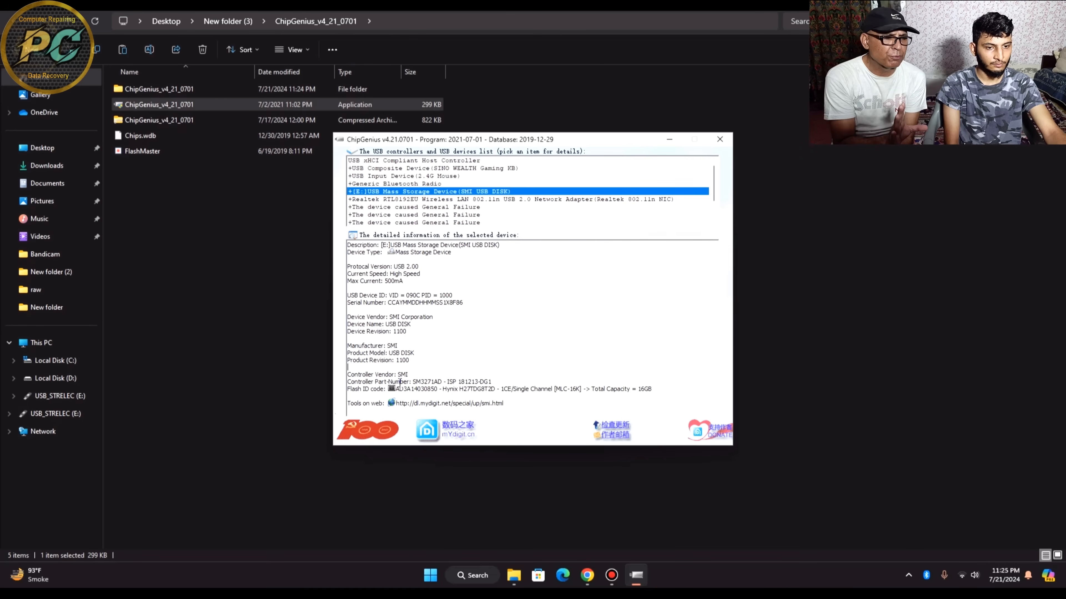
pyautogui.moveTo(347, 371); pyautogui.dragTo(493, 383)
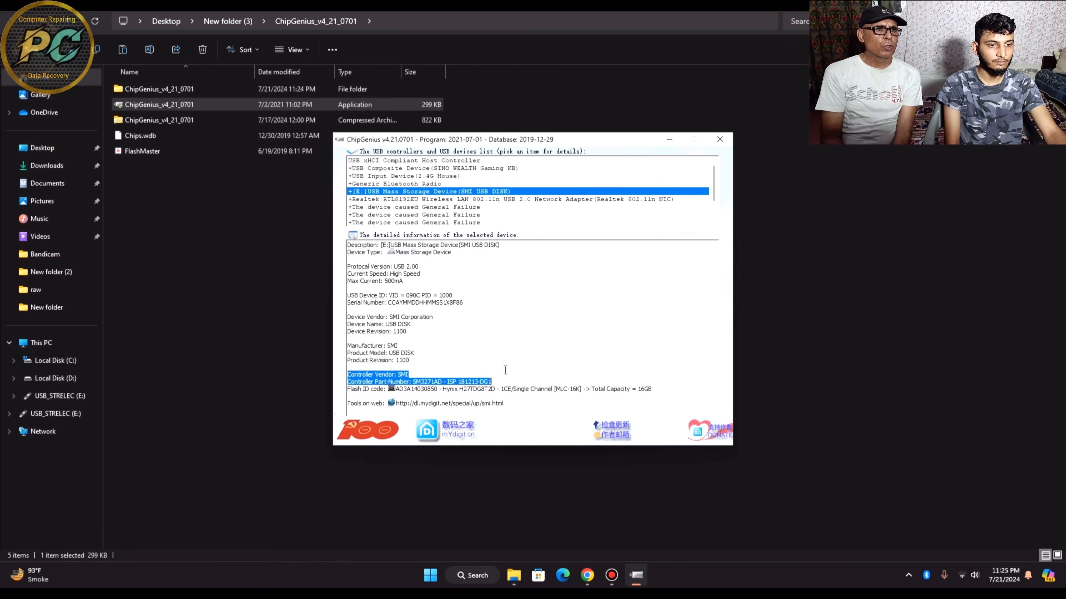
pyautogui.click(487, 364)
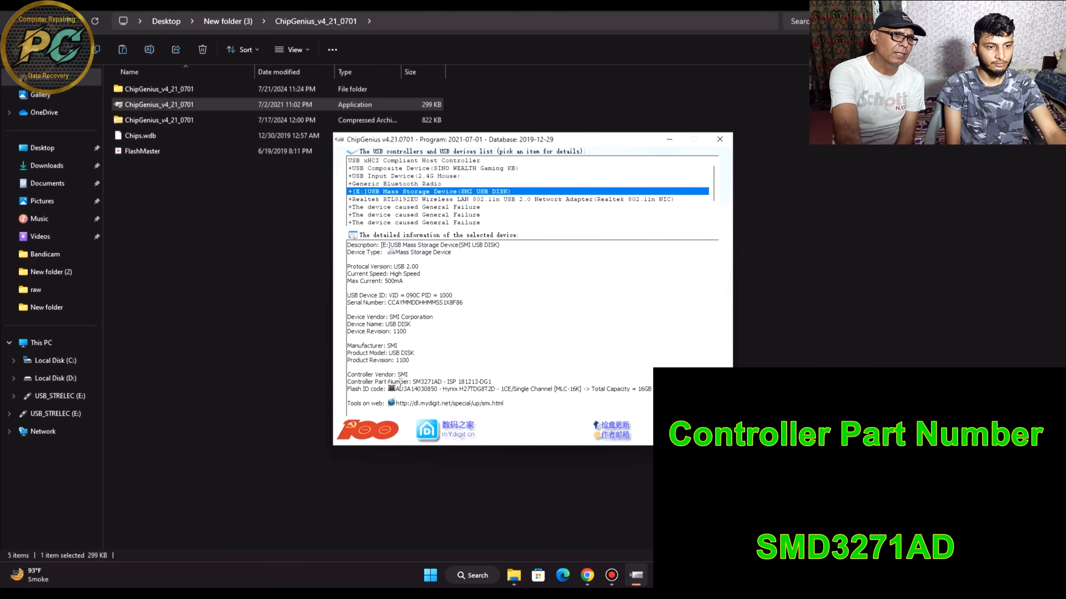
pyautogui.moveTo(348, 374); pyautogui.dragTo(493, 384)
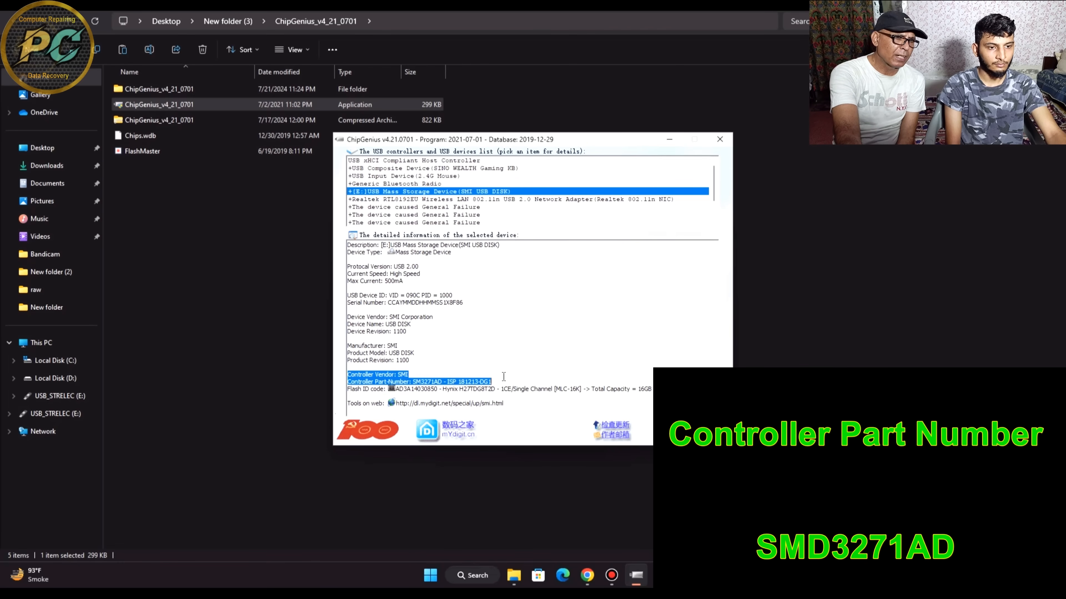
pyautogui.click(487, 364)
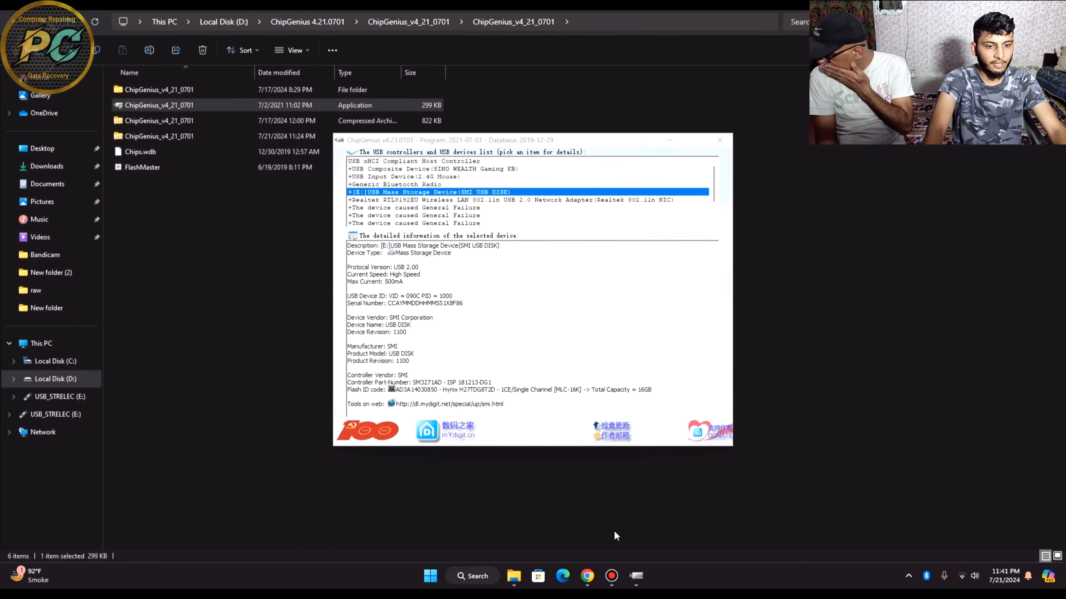
# Minimize the ChipGenius and folder windows and switch to Google Chrome.
pyautogui.click(636, 575)
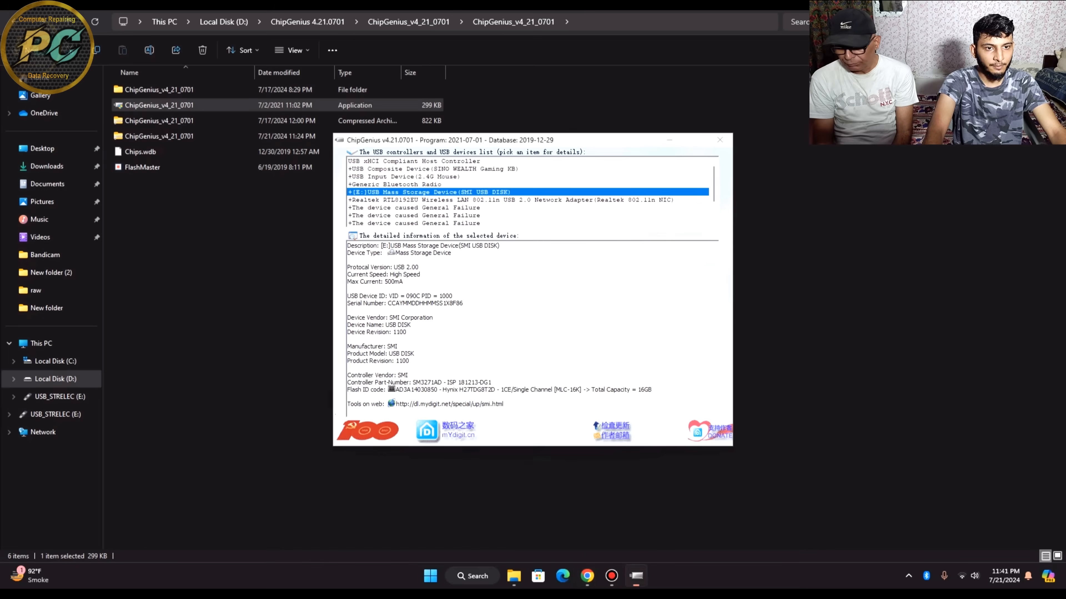
pyautogui.click(669, 140)
pyautogui.click(1002, 3)
pyautogui.click(586, 578)
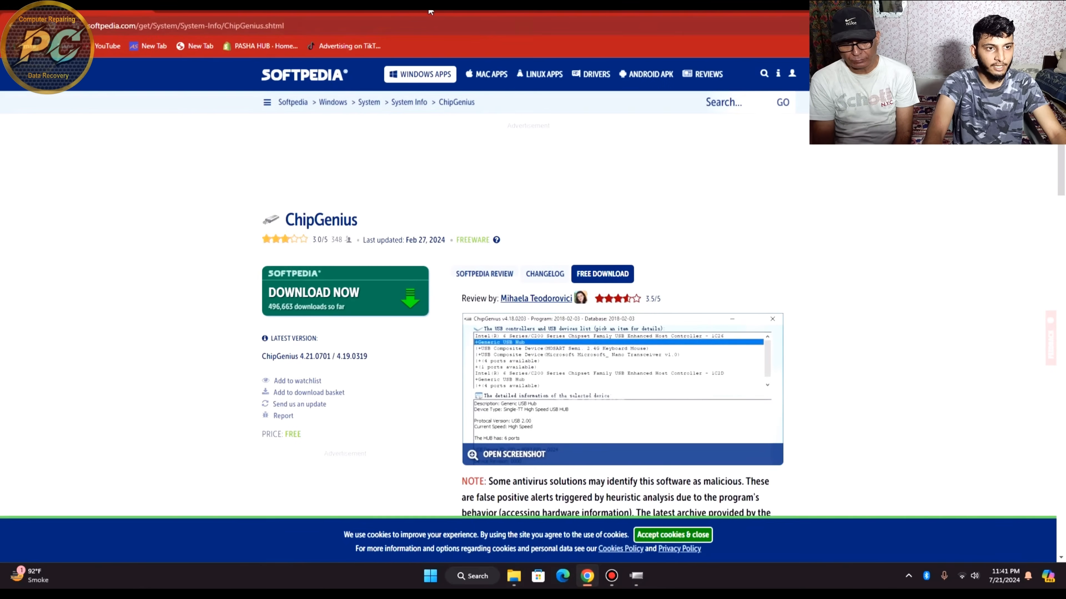
# Search the web for download firware SM3271AD in a new browser tab.
pyautogui.click(430, 13)
pyautogui.write('do')
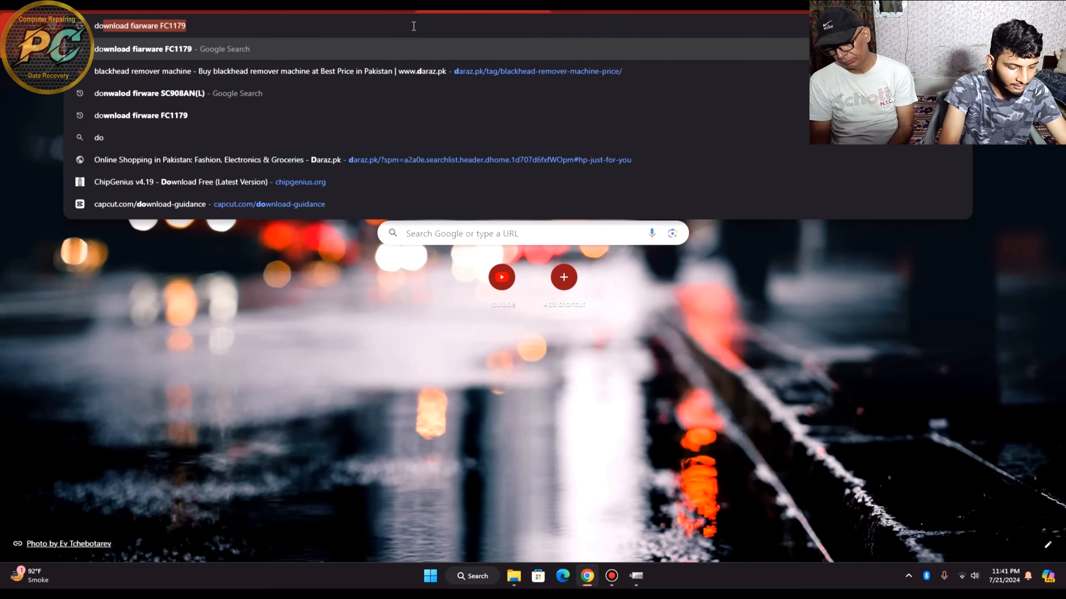
pyautogui.write('wnload fi')
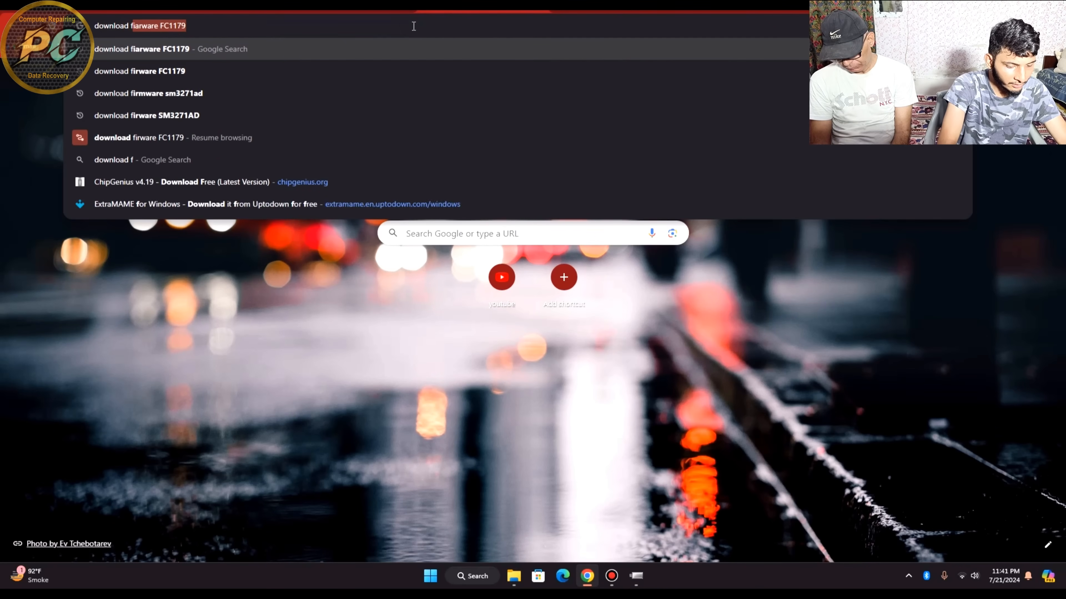
pyautogui.write('rware')
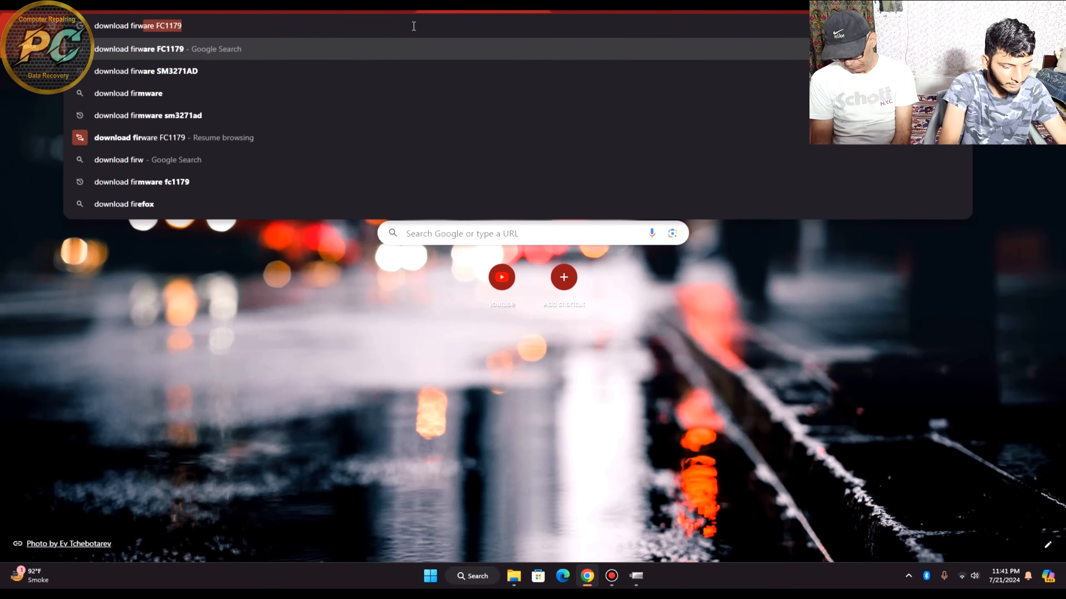
pyautogui.rightClick(212, 28)
pyautogui.click(257, 116)
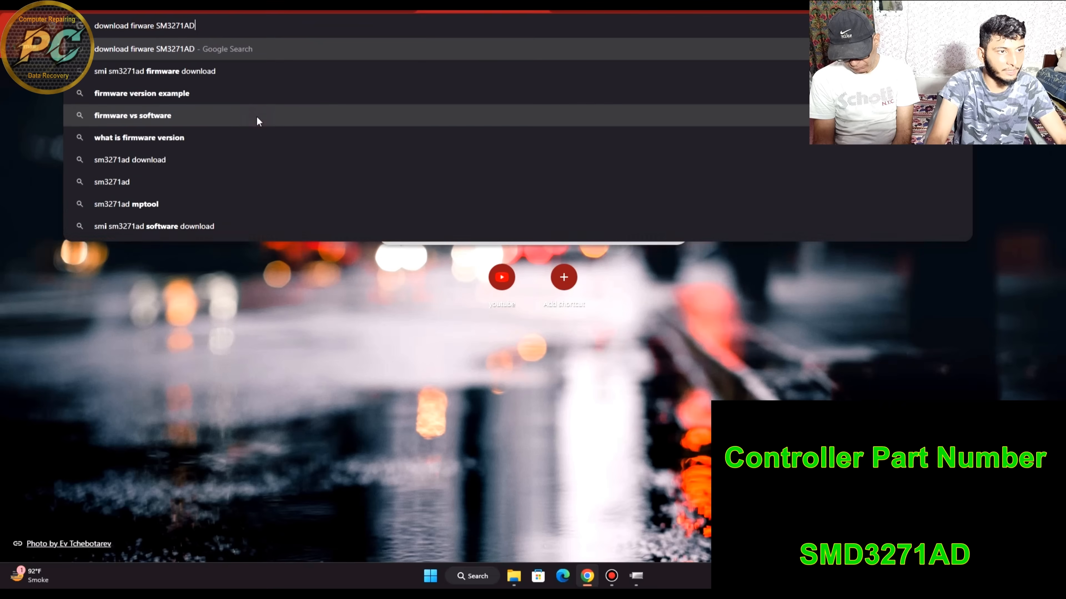
pyautogui.press('Return')
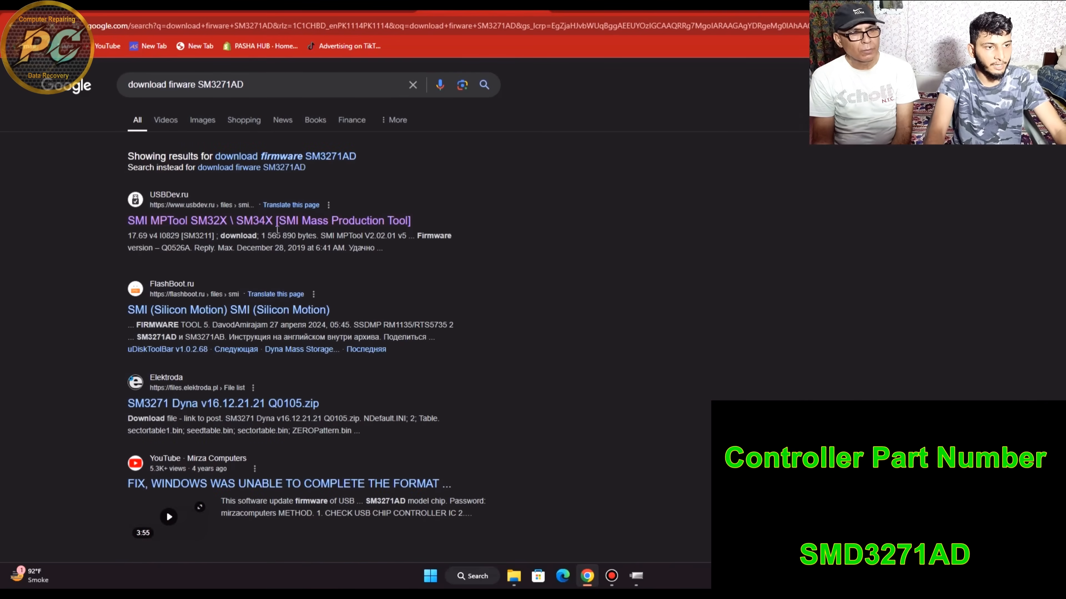
# Open the USBDev.ru result for SMI MPTool SM32X \ SM34X, look over its page, and minimize the browser.
pyautogui.click(207, 223)
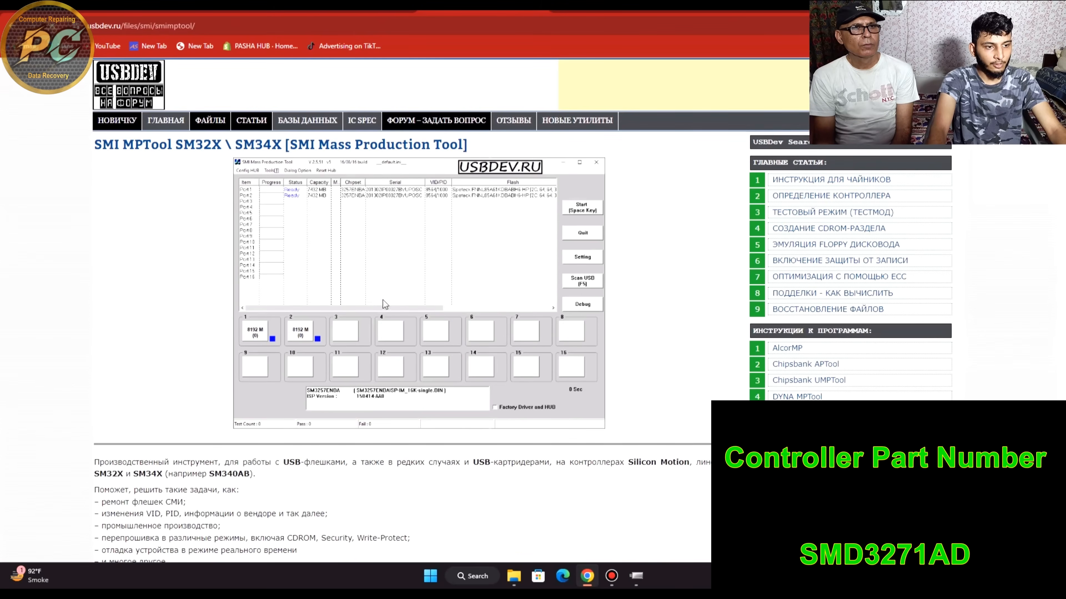
pyautogui.scroll(-5, 385, 305)
pyautogui.scroll(5, 495, 249)
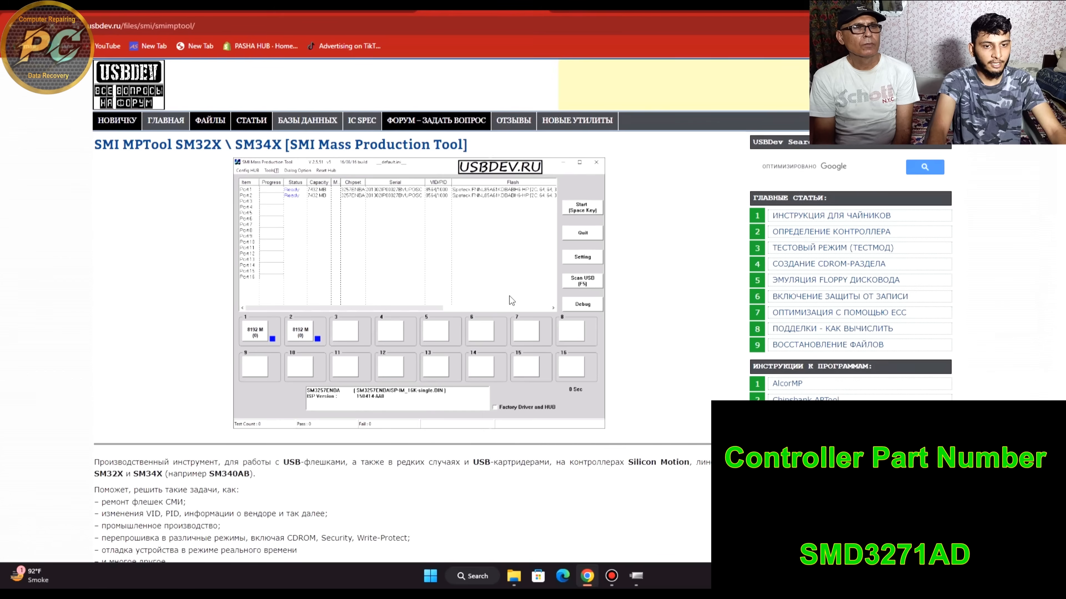
pyautogui.scroll(-10, 536, 244)
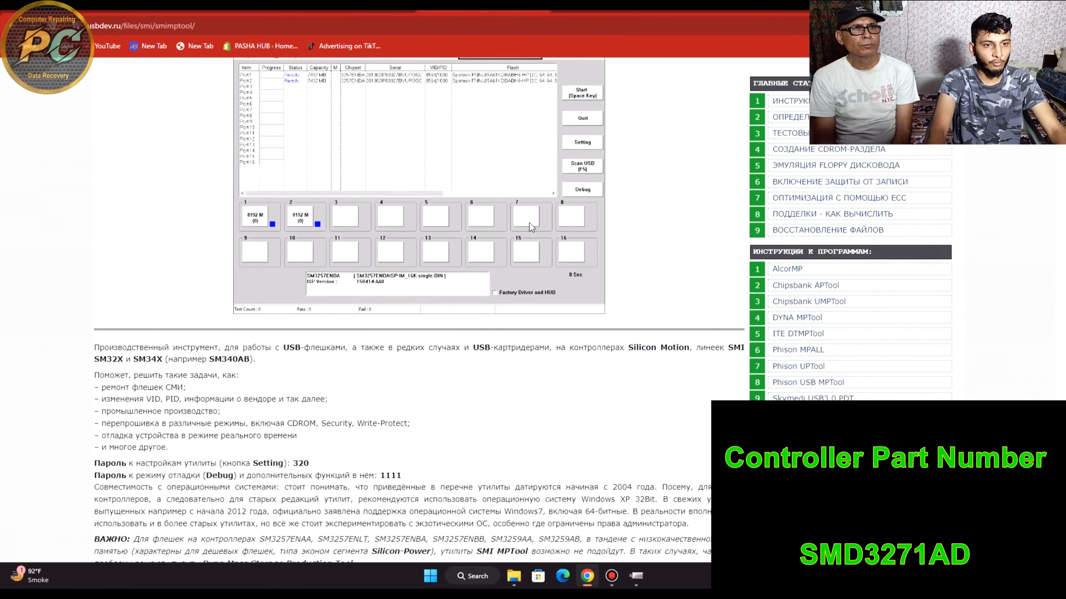
pyautogui.scroll(9, 553, 302)
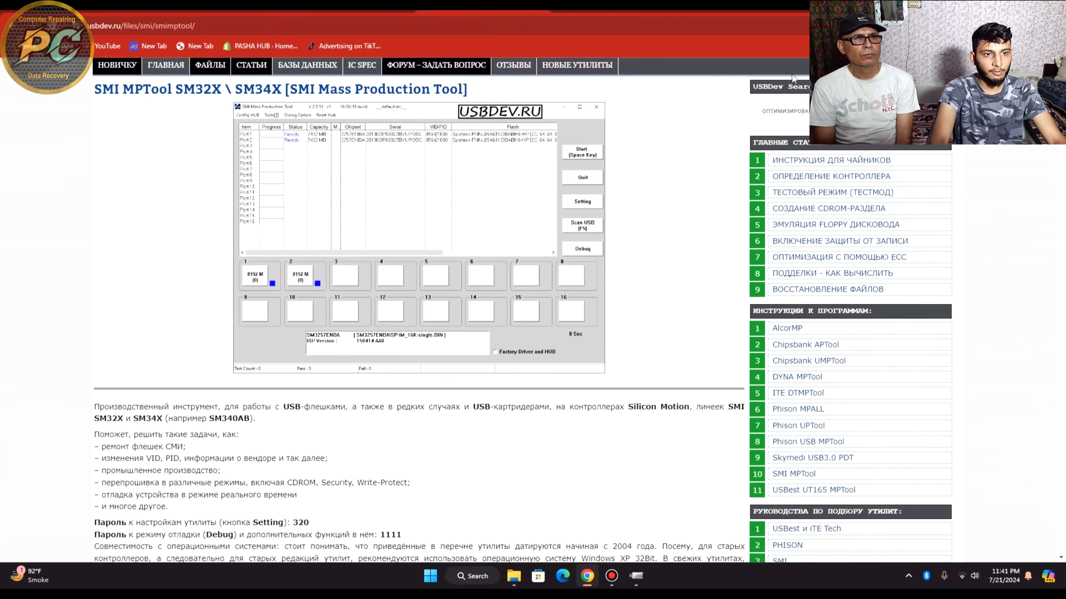
pyautogui.click(997, 8)
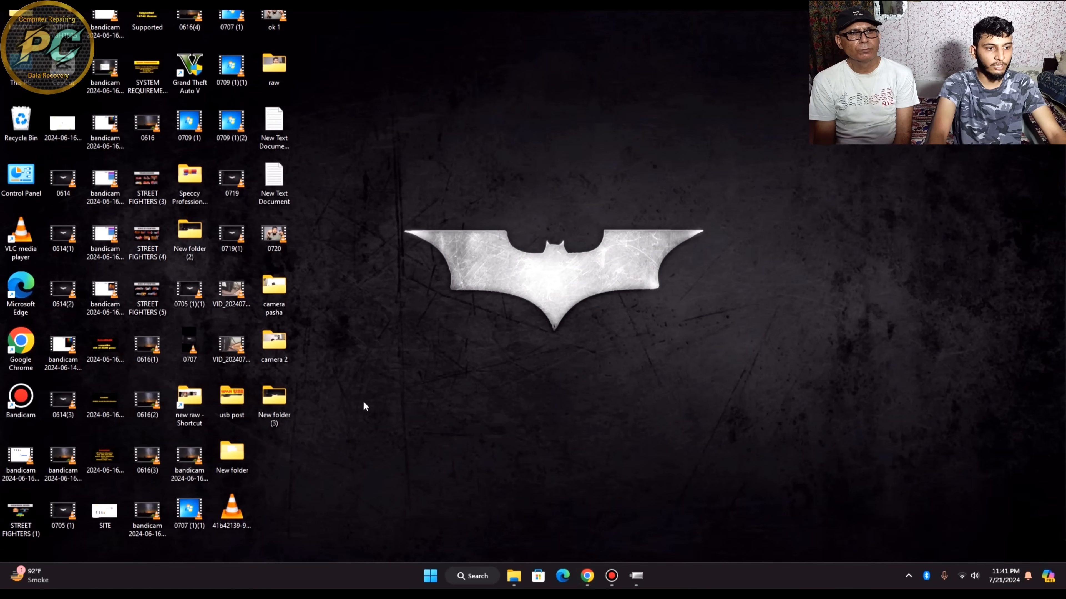
# Open the desktop's New folder and go down to the inner FirstChip_MpTools_20200717 folder.
pyautogui.doubleClick(238, 452)
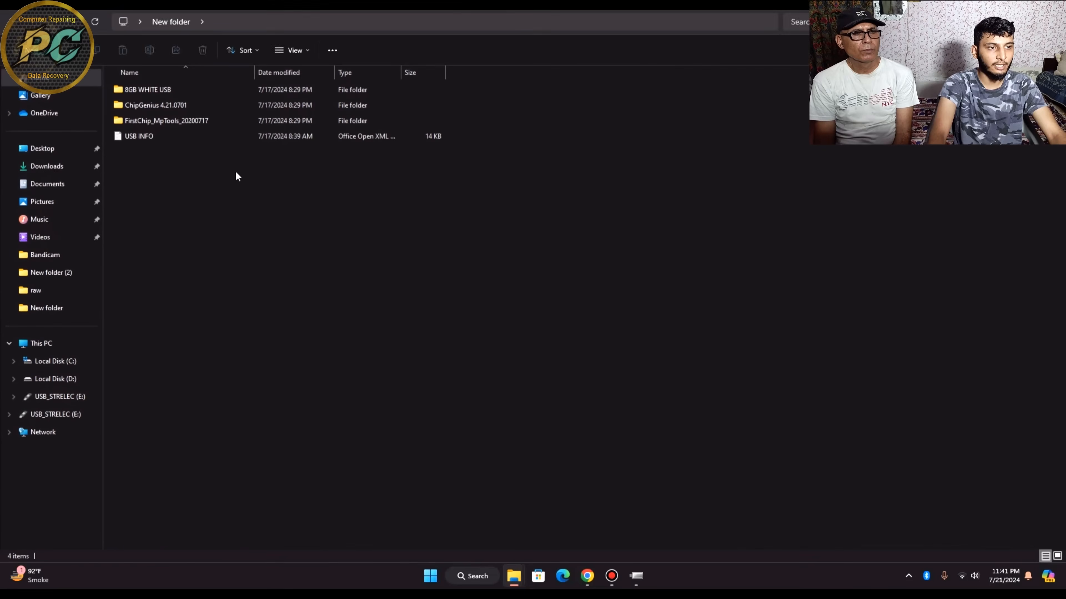
pyautogui.doubleClick(165, 120)
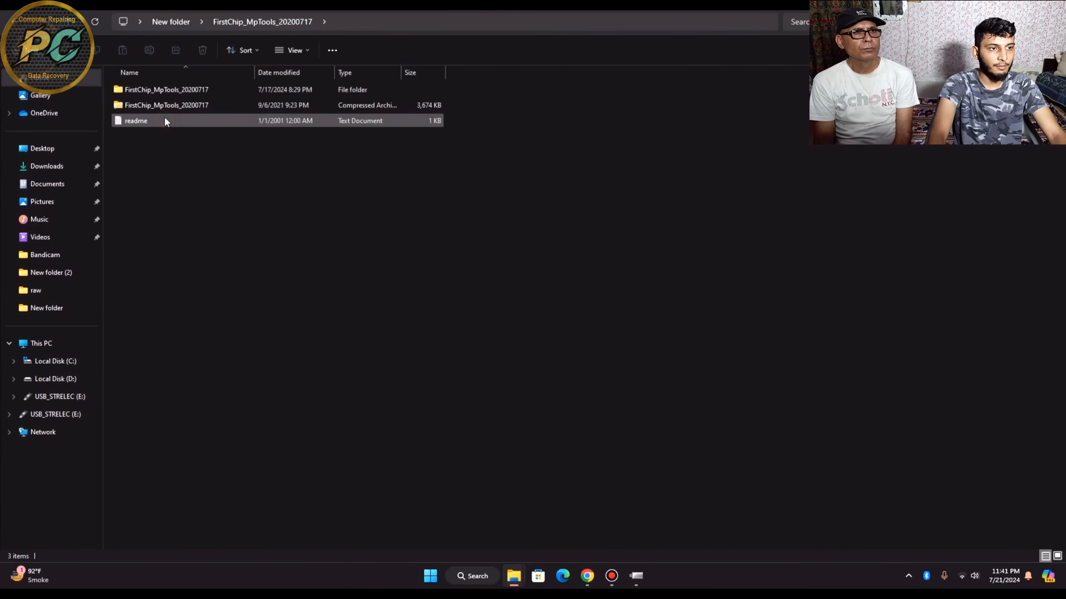
pyautogui.doubleClick(156, 88)
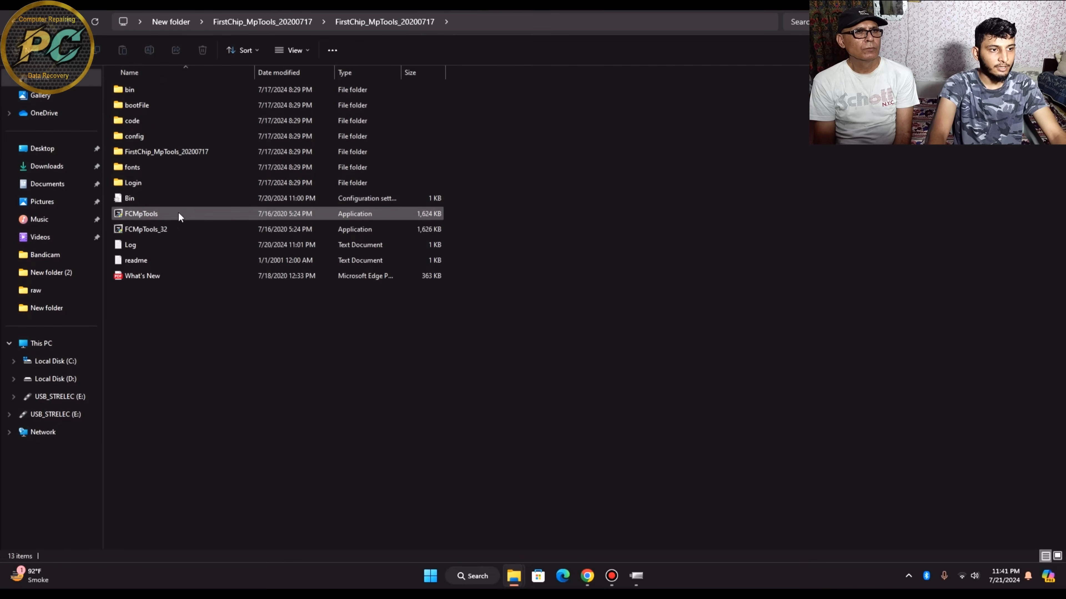
# Launch the FCMpTools application and accept Test Rack as the product type.
pyautogui.moveTo(467, 230); pyautogui.dragTo(428, 217)
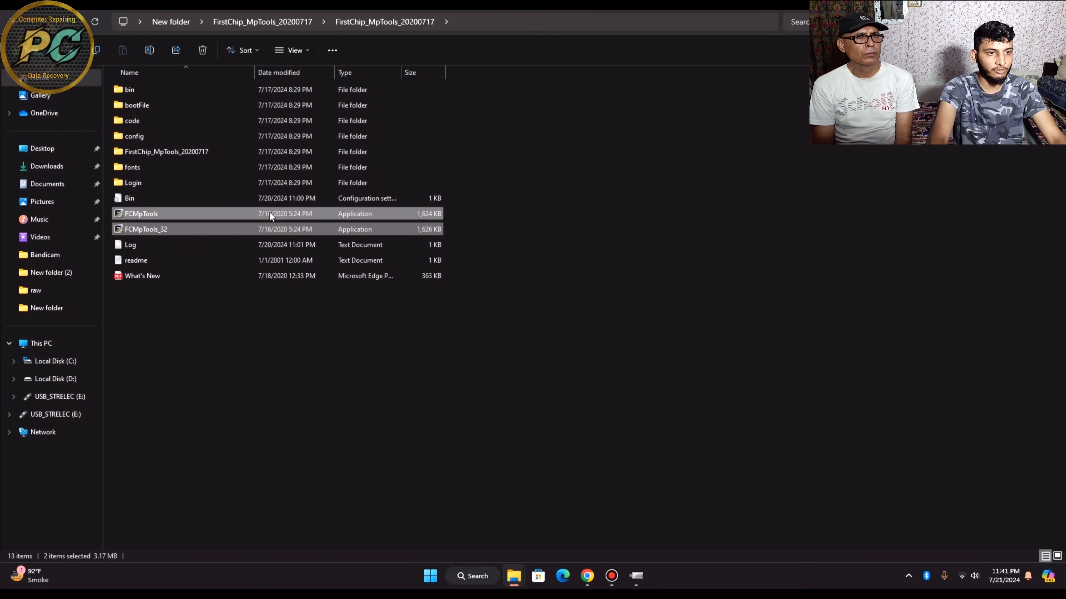
pyautogui.click(477, 241)
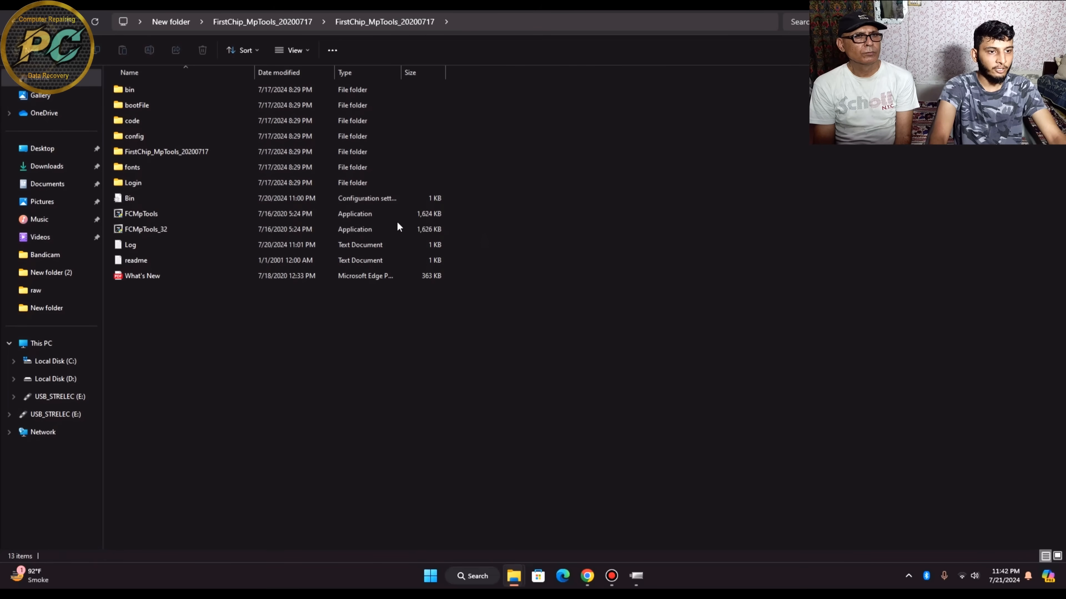
pyautogui.click(334, 212)
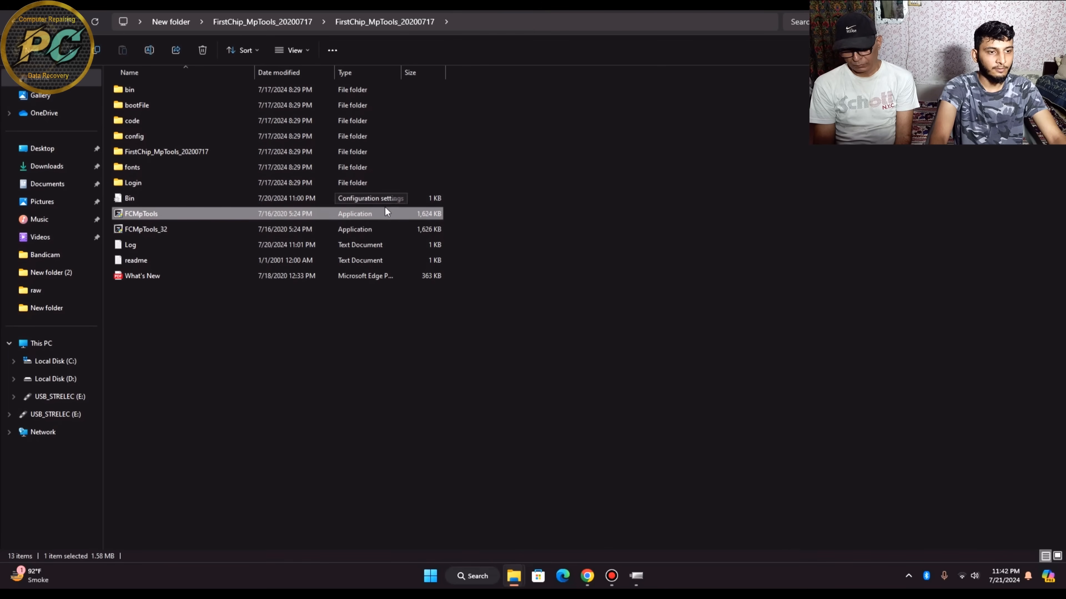
pyautogui.doubleClick(378, 213)
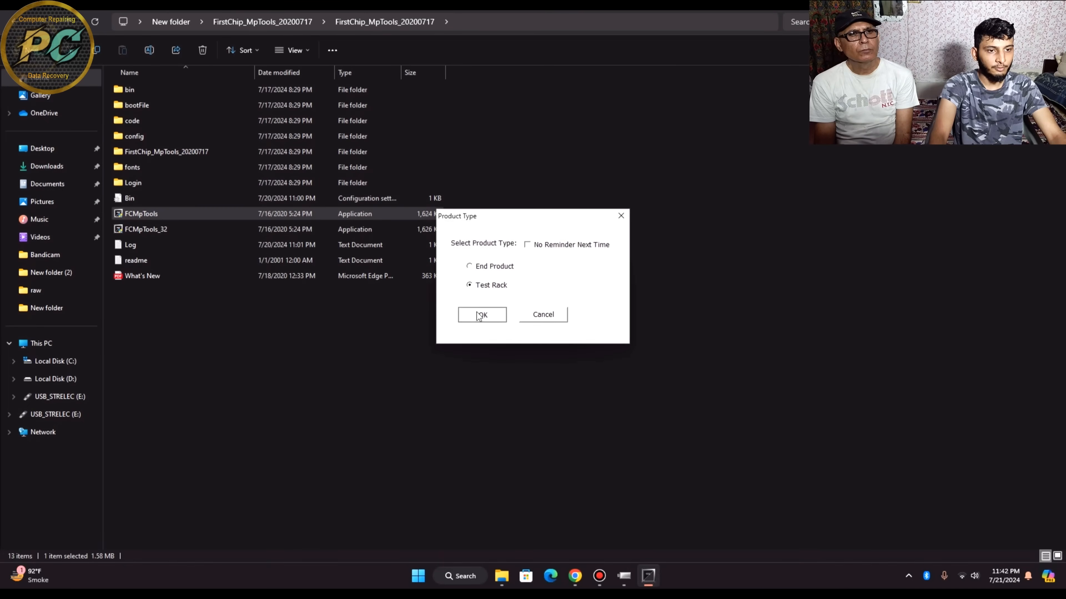
pyautogui.click(481, 315)
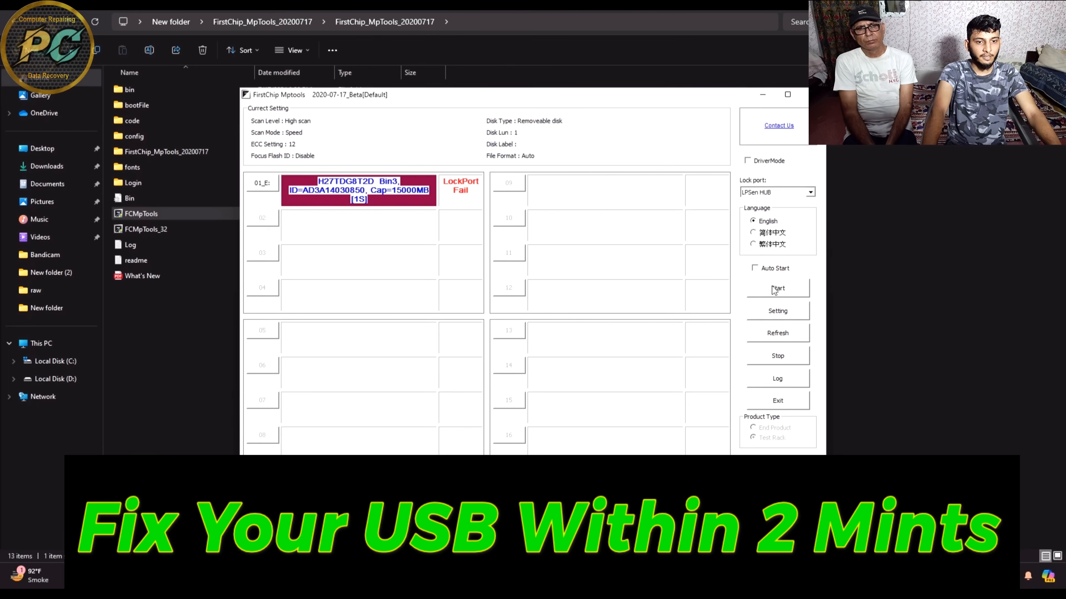
# Start the FirstChip Mptools repair of the USB drive on port 01_E:, and close the tool and its folder window.
pyautogui.click(760, 289)
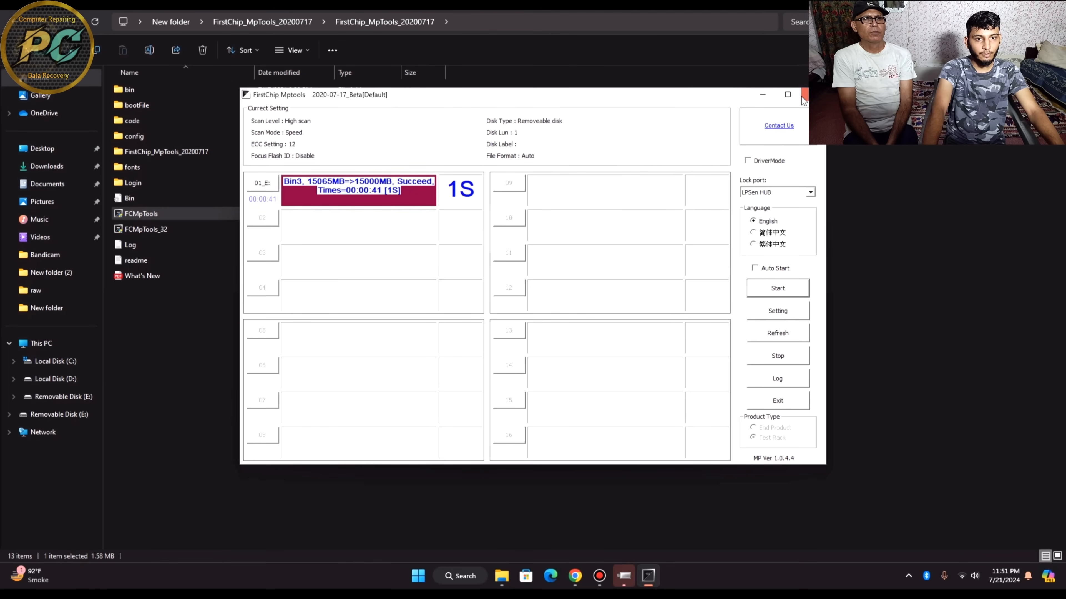
pyautogui.click(813, 94)
pyautogui.click(1002, 5)
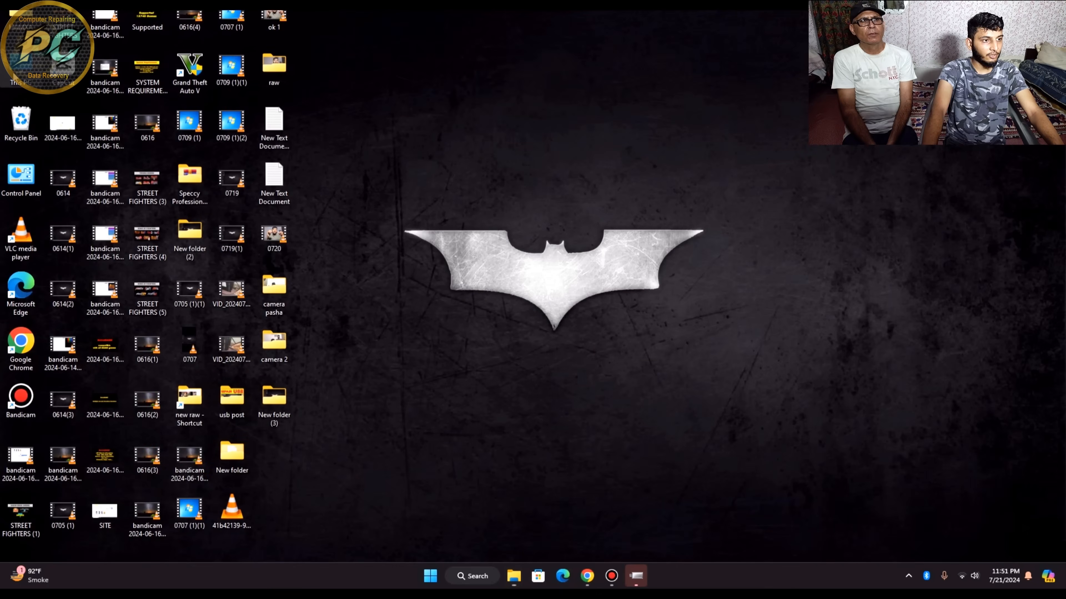
# Check the repaired USB drive (E:) through This PC and Disk Management, and close Computer Management.
pyautogui.doubleClick(21, 67)
pyautogui.moveTo(556, 142); pyautogui.dragTo(440, 88)
pyautogui.doubleClick(474, 101)
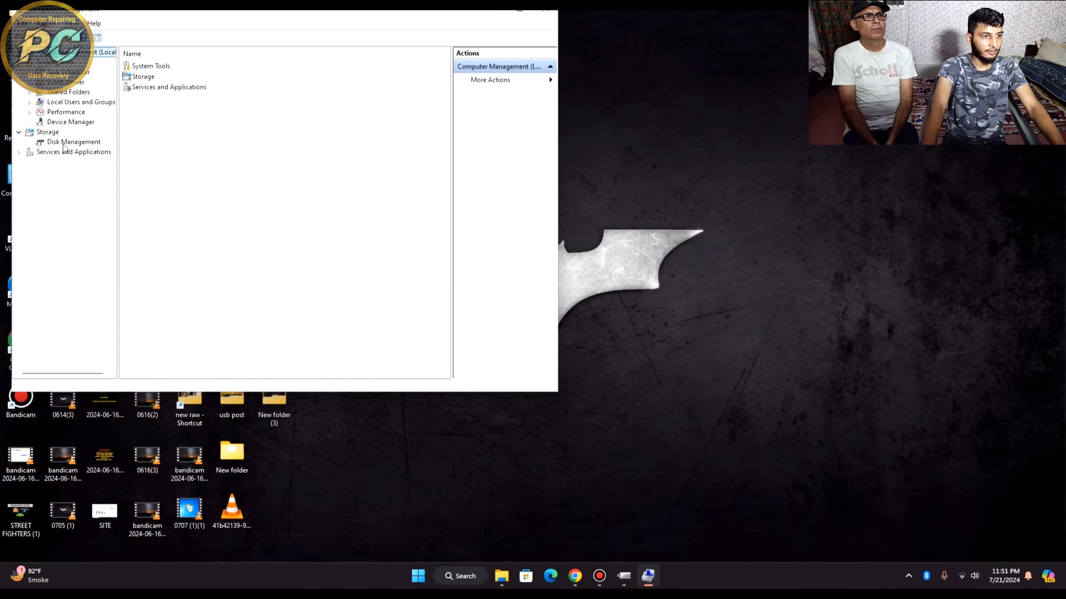
pyautogui.click(63, 143)
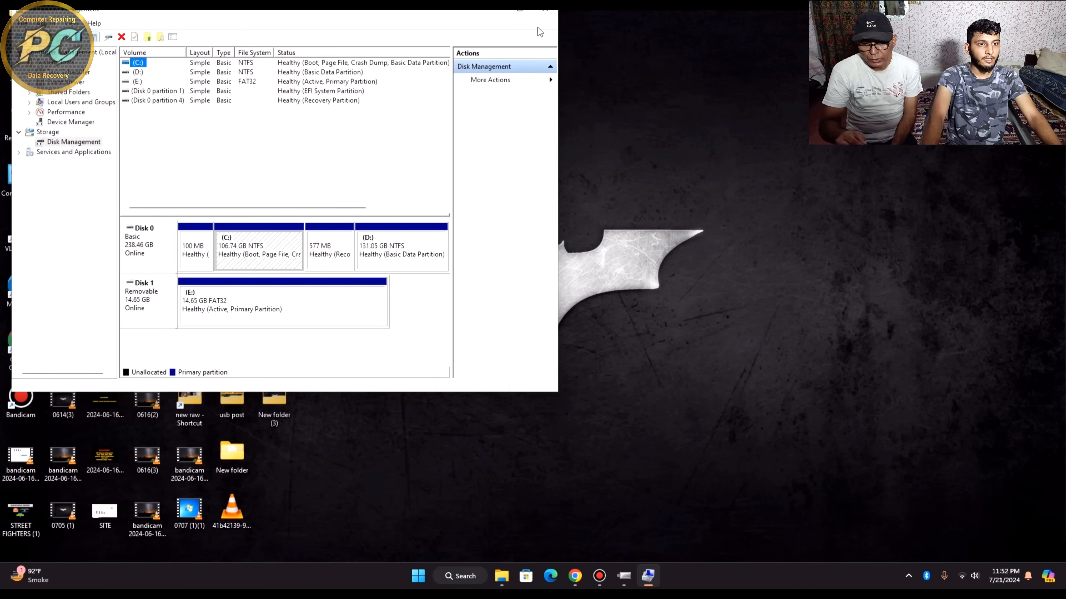
pyautogui.click(545, 9)
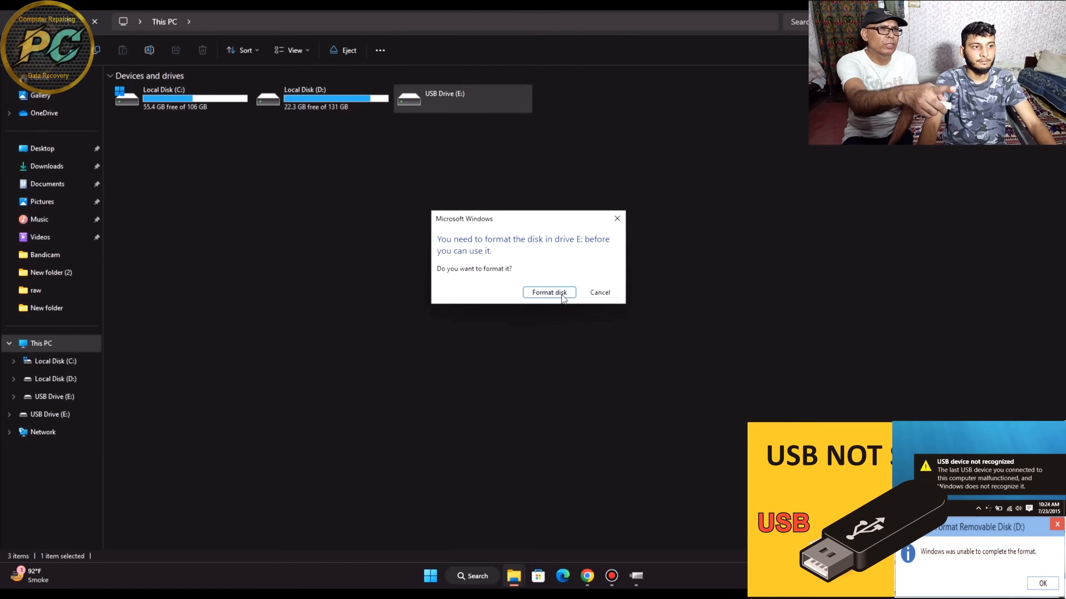
# Try to quick-format USB Drive (E:) as FAT32 with a 16-kilobyte allocation size, and dismiss the format dialogs and This PC window.
pyautogui.click(549, 293)
pyautogui.click(115, 263)
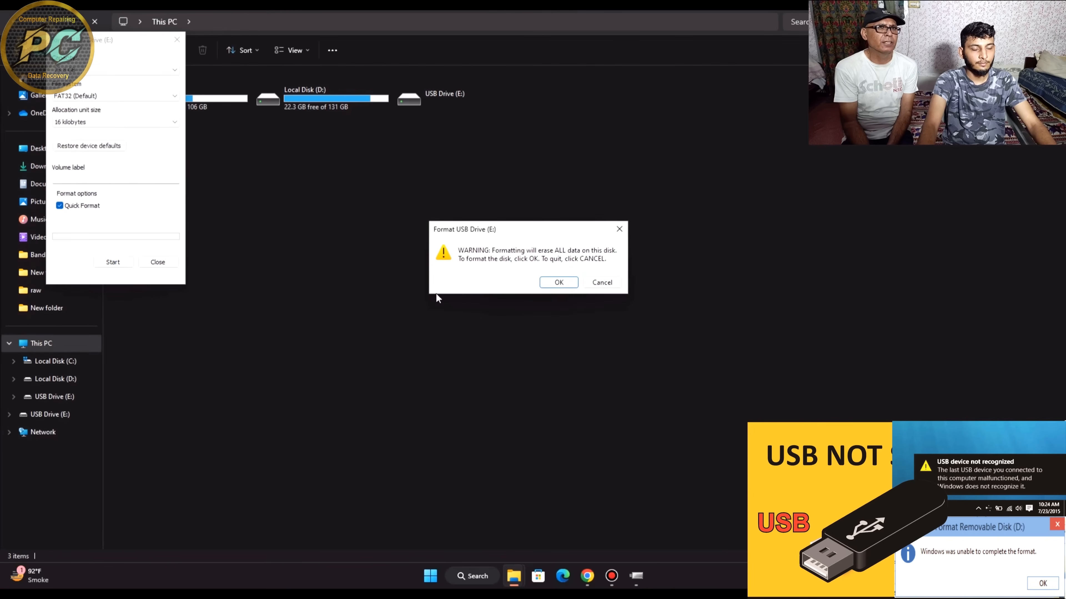
pyautogui.click(561, 284)
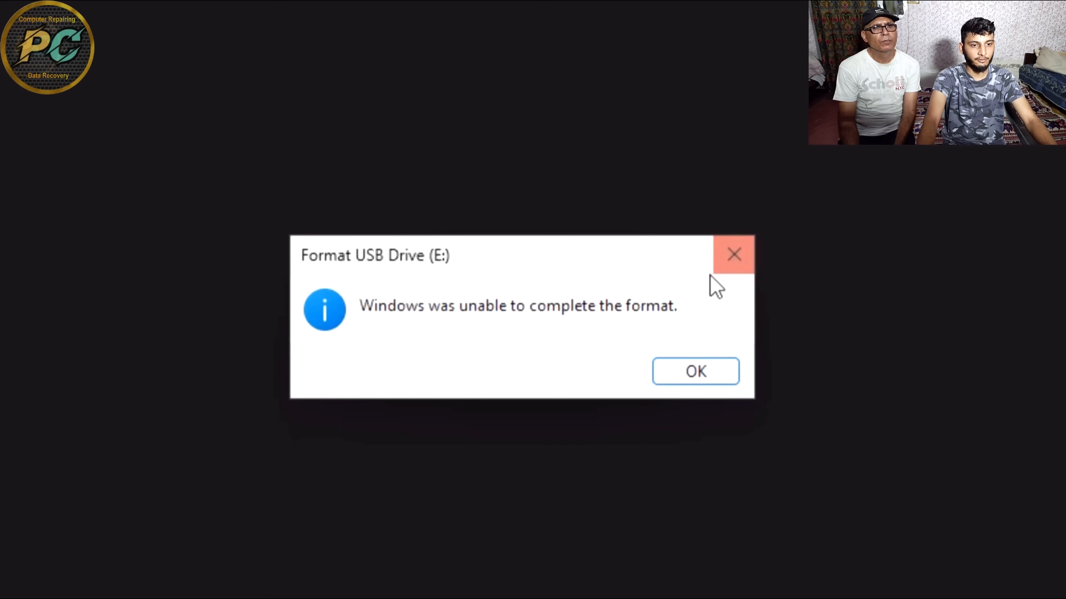
pyautogui.click(696, 371)
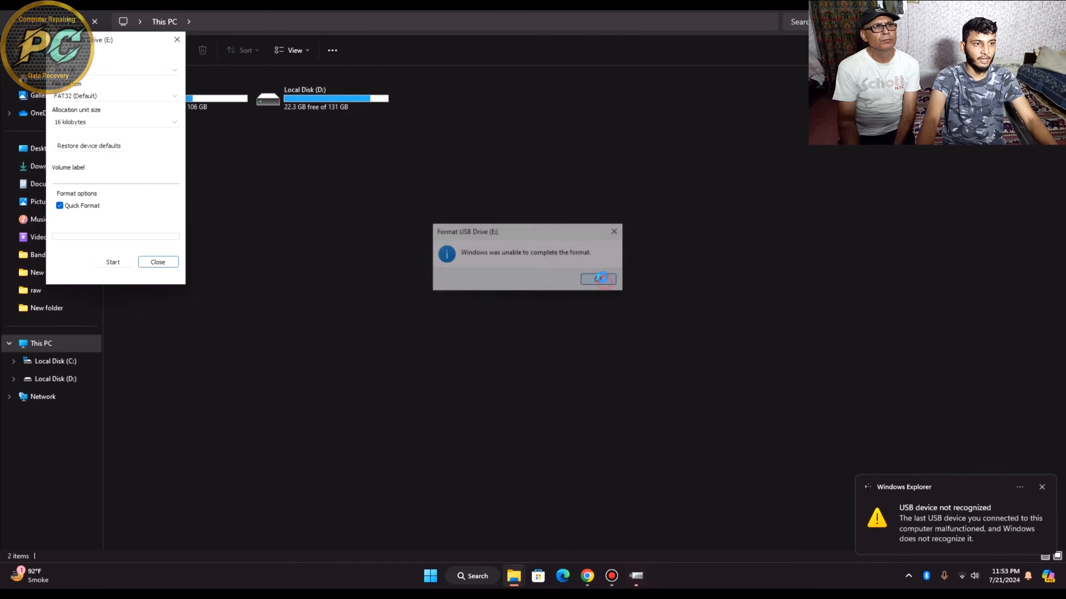
pyautogui.click(177, 39)
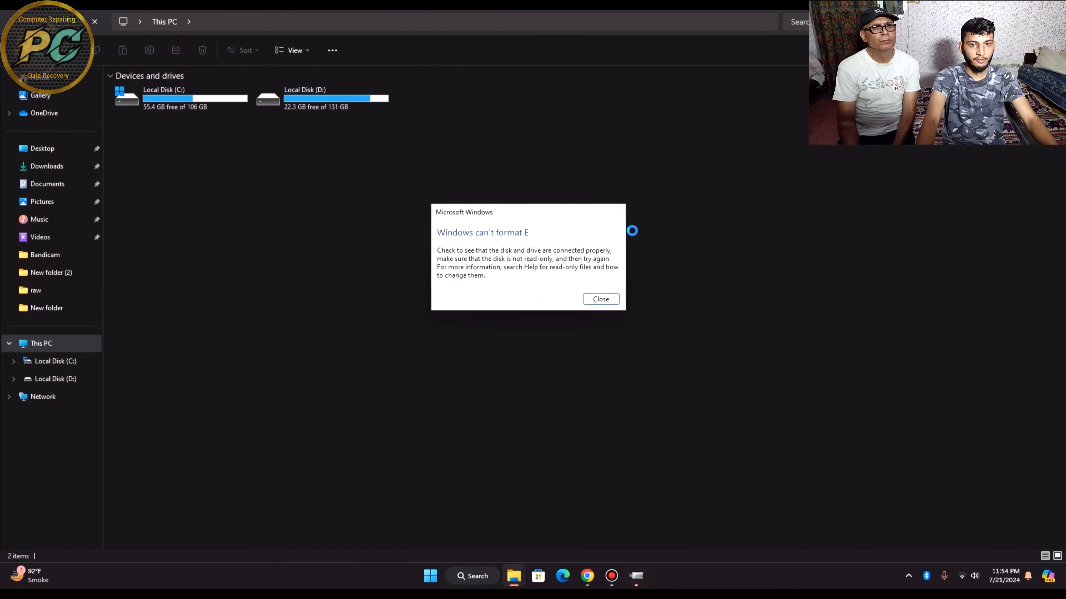
pyautogui.click(600, 301)
pyautogui.click(1002, 3)
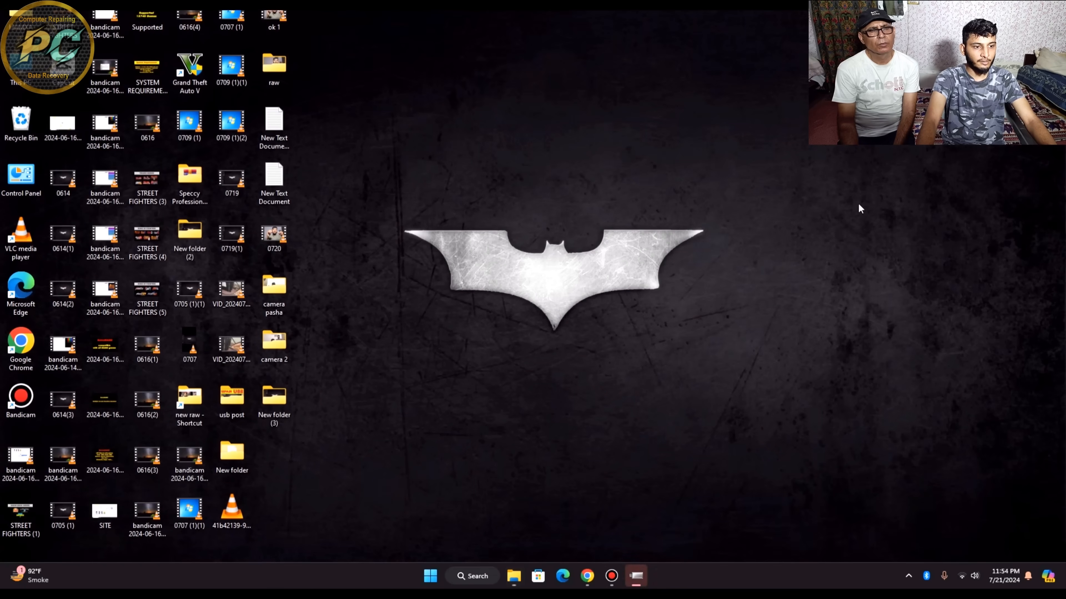
# Switch to ChipGenius and examine the device details of the USB Mass Storage Device (Generic Flash Disk) on E:.
pyautogui.click(633, 580)
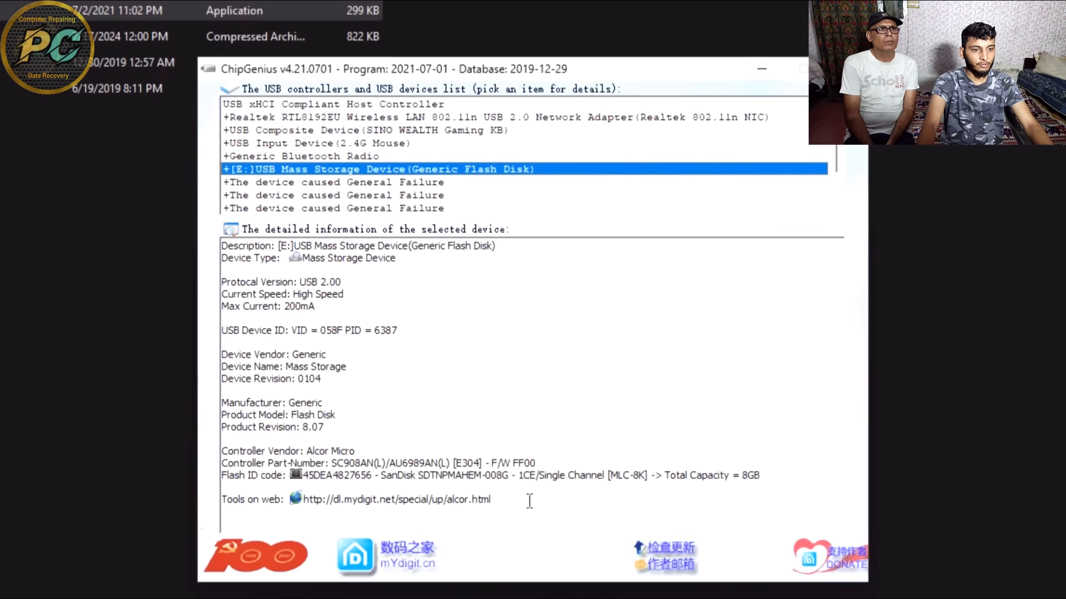
pyautogui.moveTo(529, 394); pyautogui.dragTo(352, 251)
pyautogui.moveTo(230, 252); pyautogui.dragTo(223, 246)
pyautogui.click(462, 405)
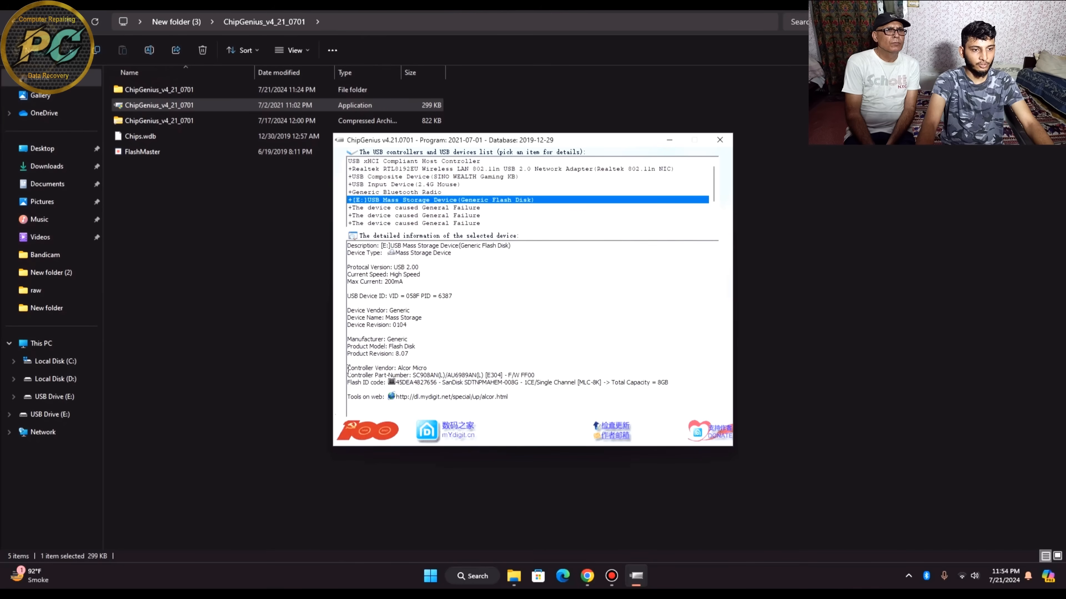
# Highlight the flash disk's controller vendor and controller part number in the ChipGenius details to identify the firmware needed.
pyautogui.moveTo(348, 368); pyautogui.dragTo(538, 376)
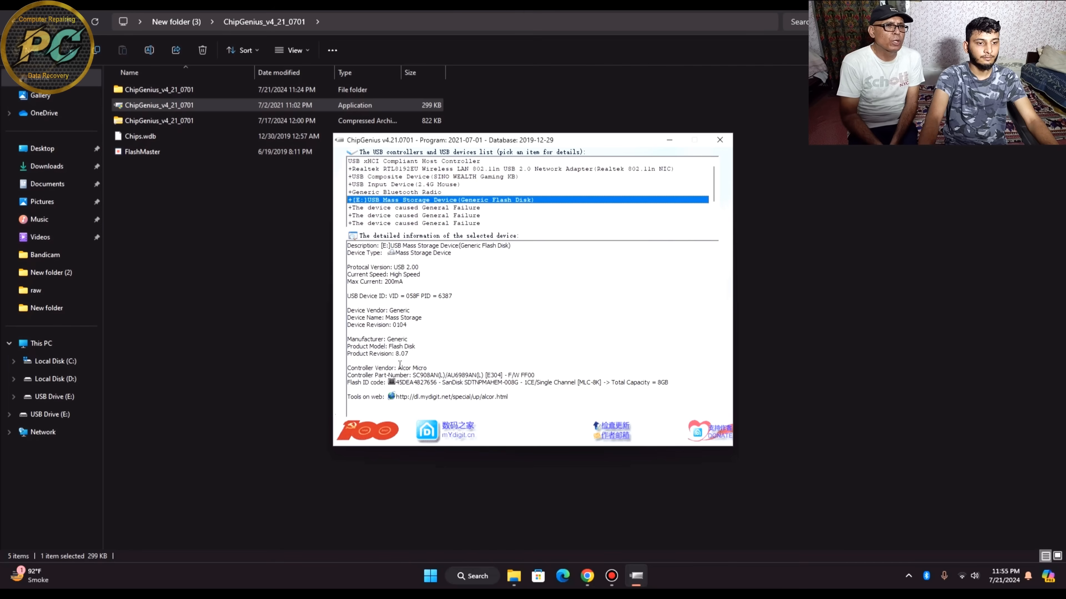
pyautogui.moveTo(394, 369); pyautogui.dragTo(539, 377)
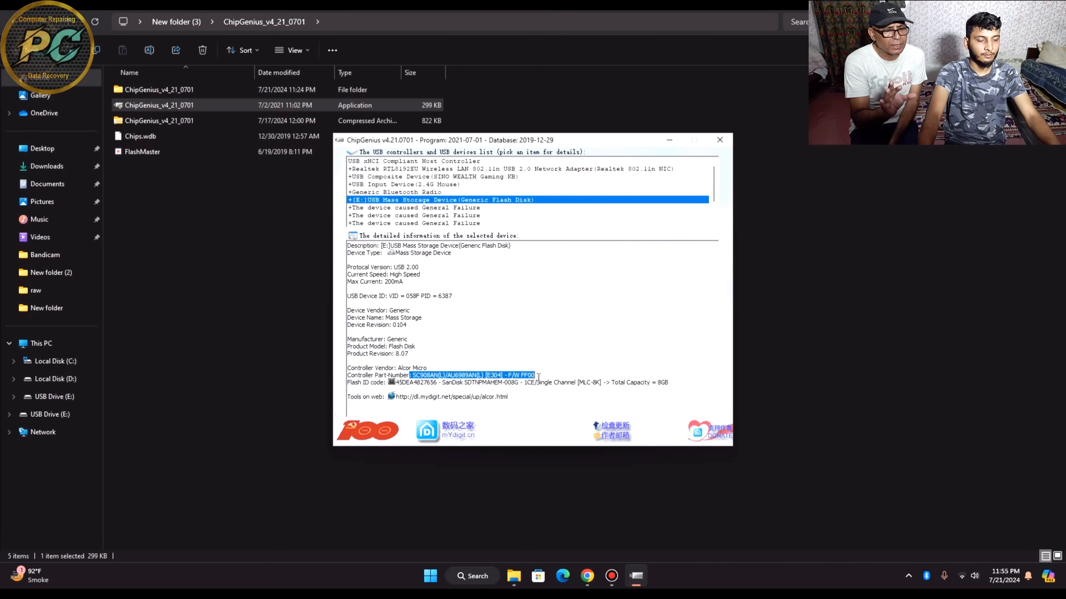
pyautogui.click(483, 353)
pyautogui.moveTo(410, 375); pyautogui.dragTo(433, 375)
pyautogui.click(444, 365)
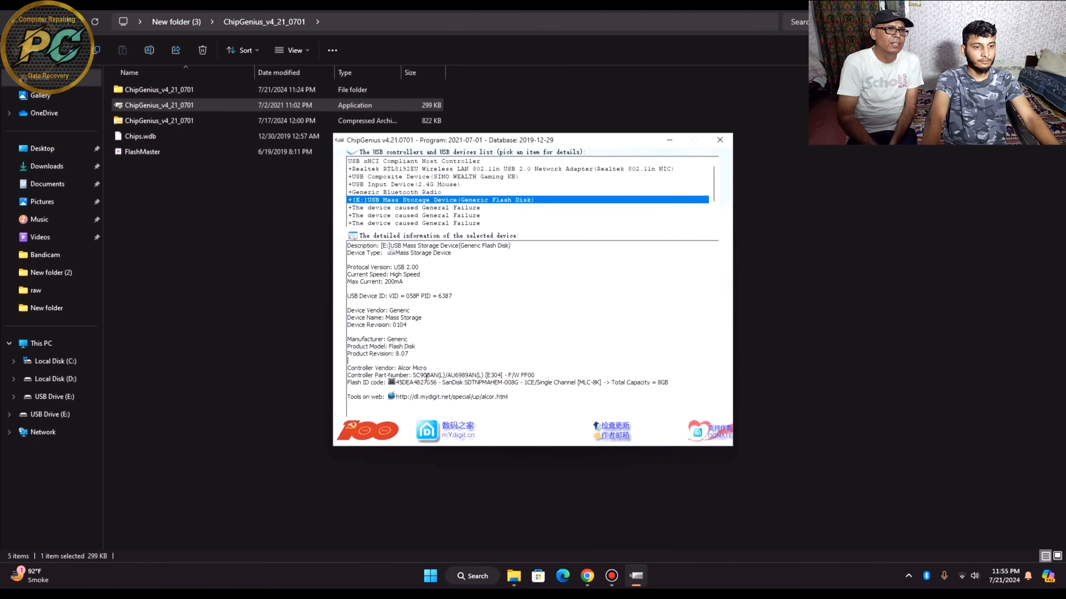
pyautogui.moveTo(535, 375); pyautogui.dragTo(346, 368)
pyautogui.click(439, 365)
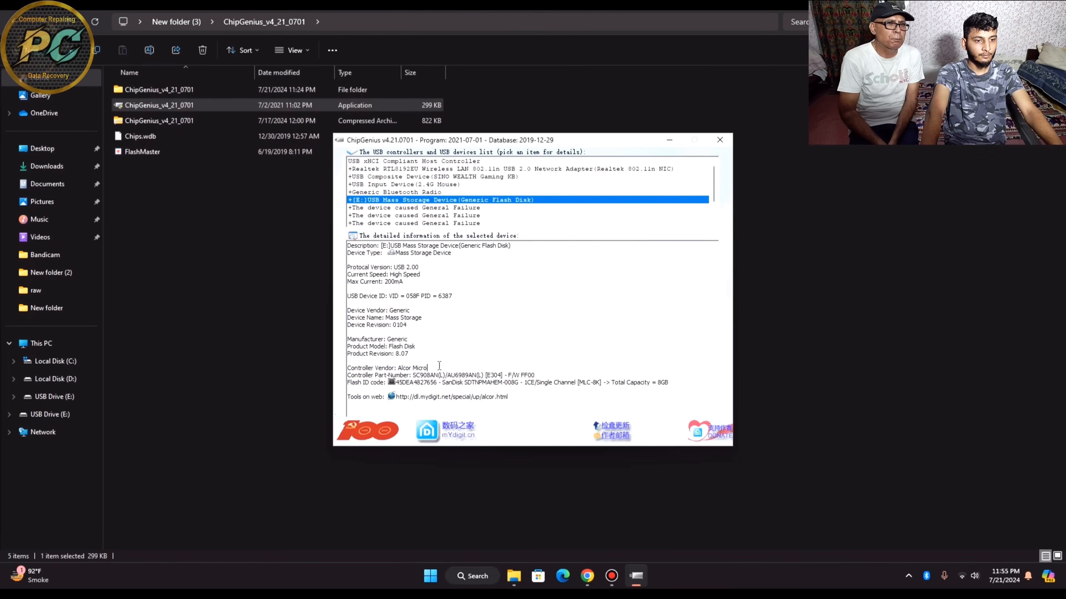
pyautogui.moveTo(410, 375); pyautogui.dragTo(443, 375)
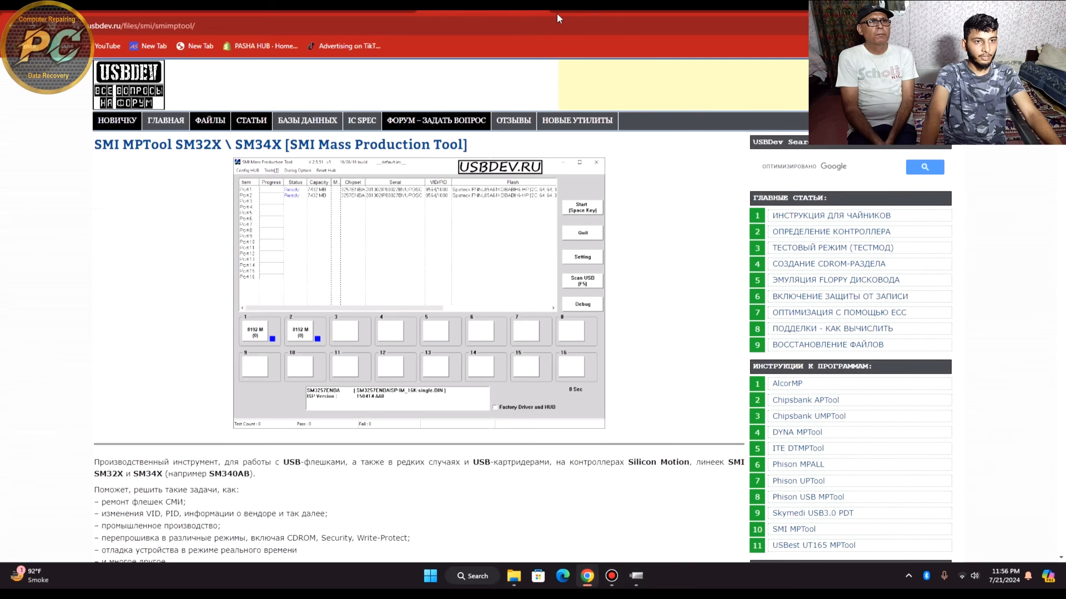
# Search the web for an Alcor AU6989AN firmware download in a new Google Chrome tab.
pyautogui.hotkey('ctrl', 't')
pyautogui.click(534, 30)
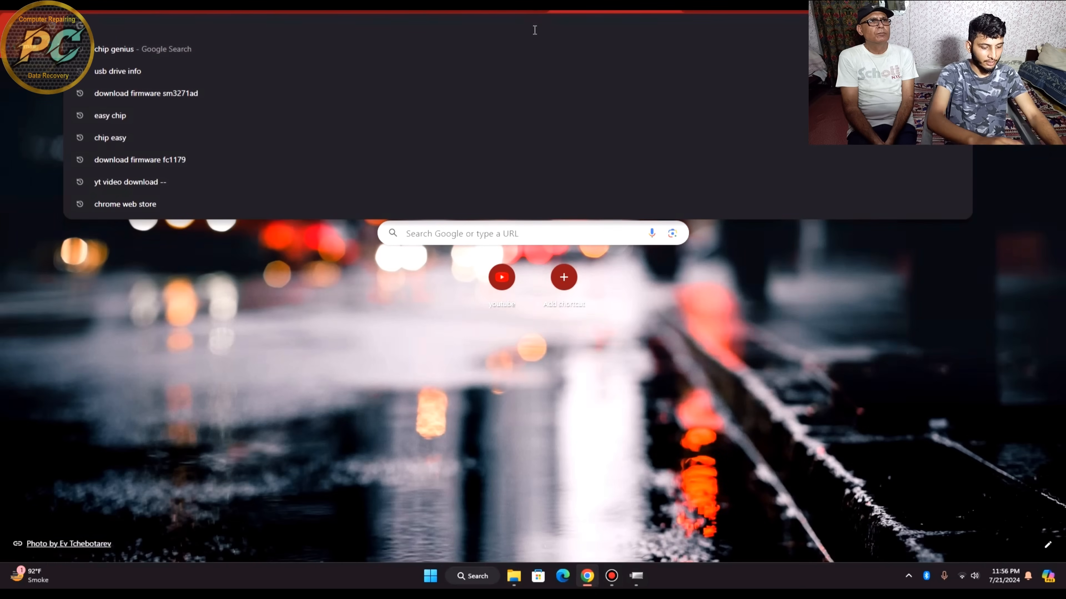
pyautogui.write('down')
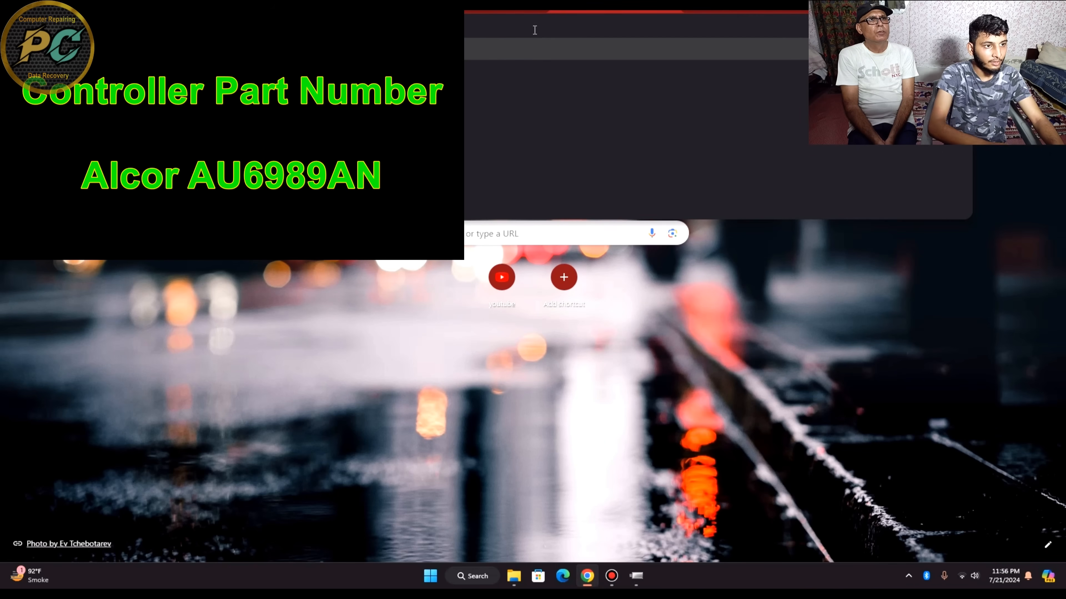
pyautogui.press('Return')
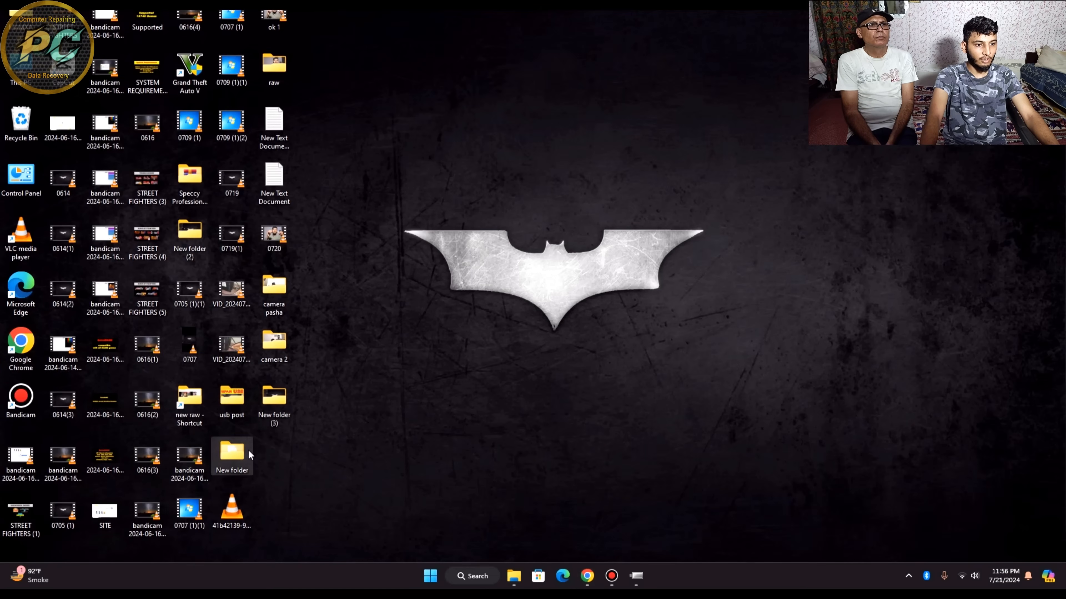
# Open the 8GB WHITE USB folder inside the desktop's New folder and go down to the innermost ALCOR MP_v14.01.24.00 folder.
pyautogui.doubleClick(247, 453)
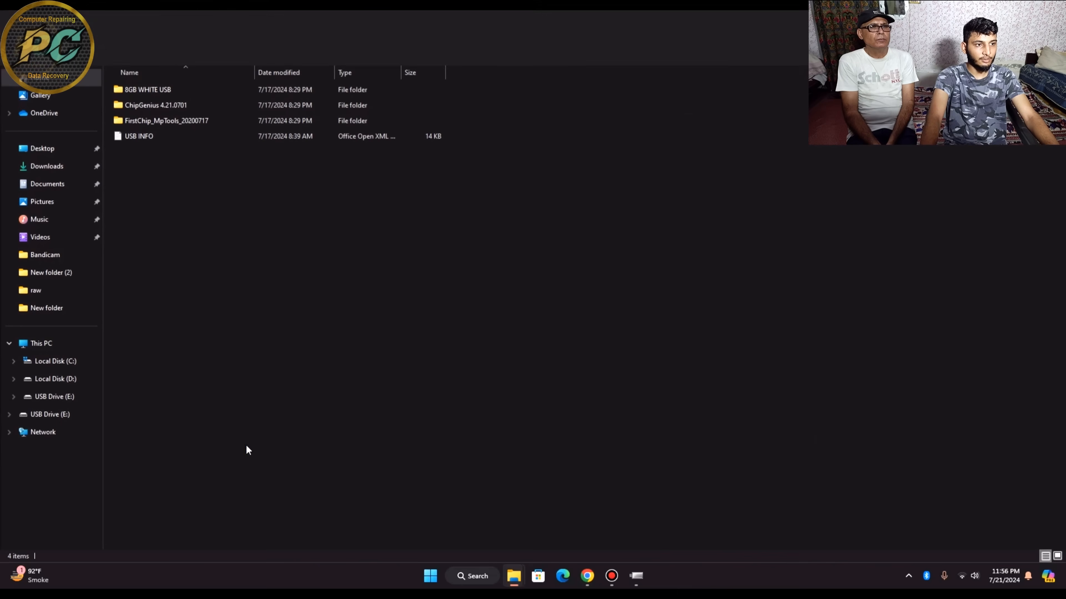
pyautogui.doubleClick(190, 89)
pyautogui.doubleClick(173, 86)
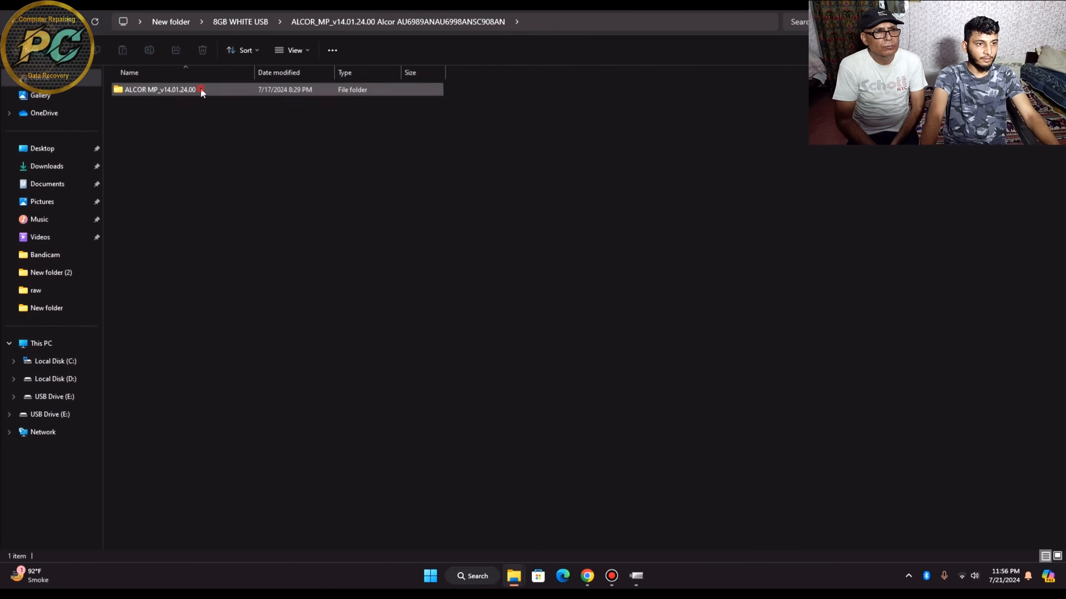
pyautogui.doubleClick(201, 89)
pyautogui.doubleClick(200, 89)
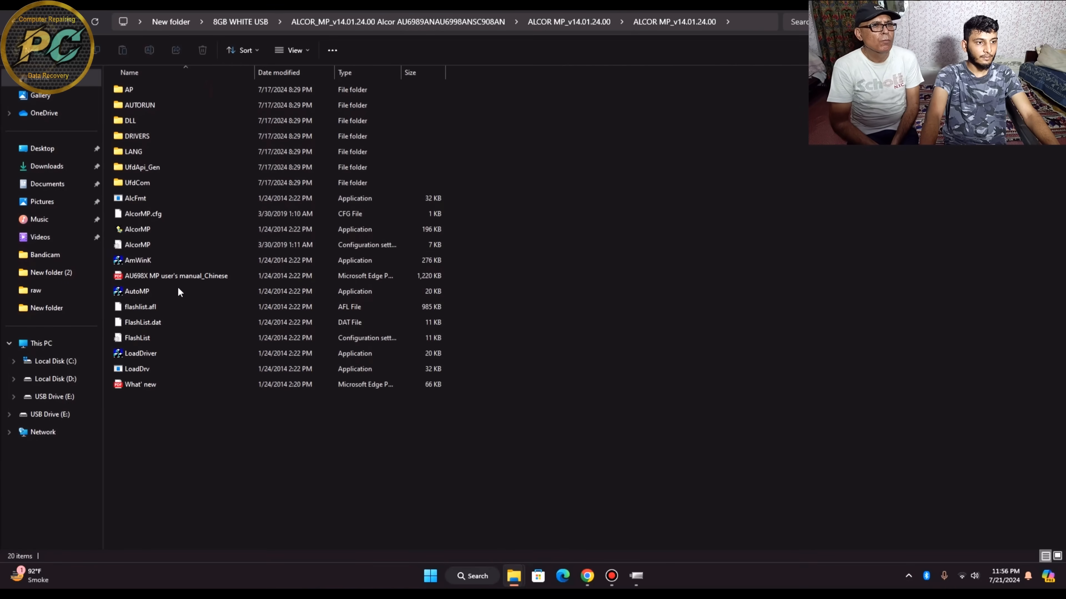
# Launch the AlcorMP application and start the low-level repair of the flash drive on E.
pyautogui.doubleClick(183, 231)
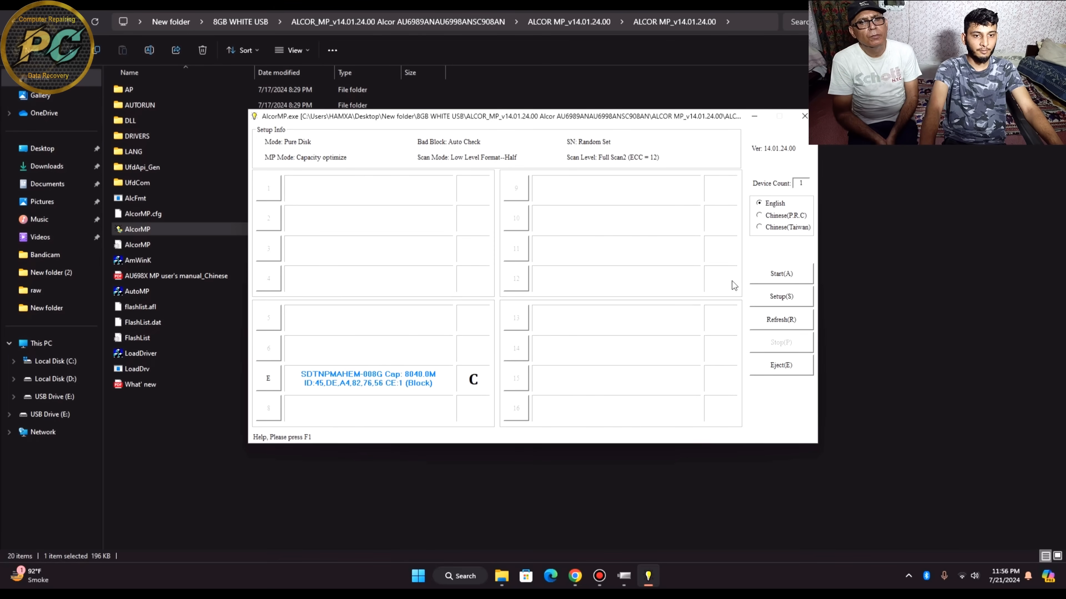
pyautogui.click(779, 277)
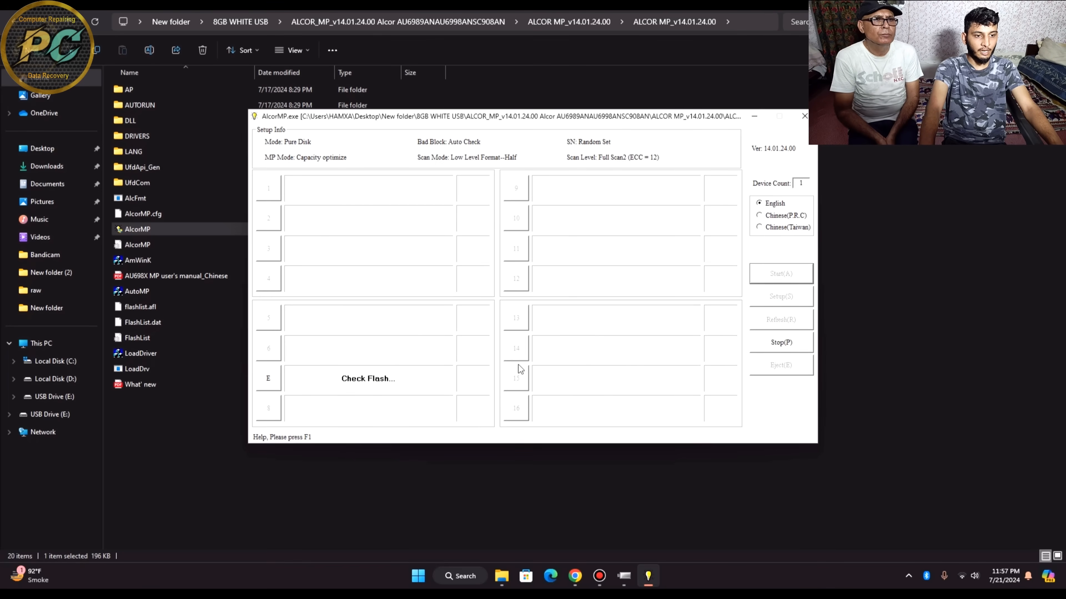